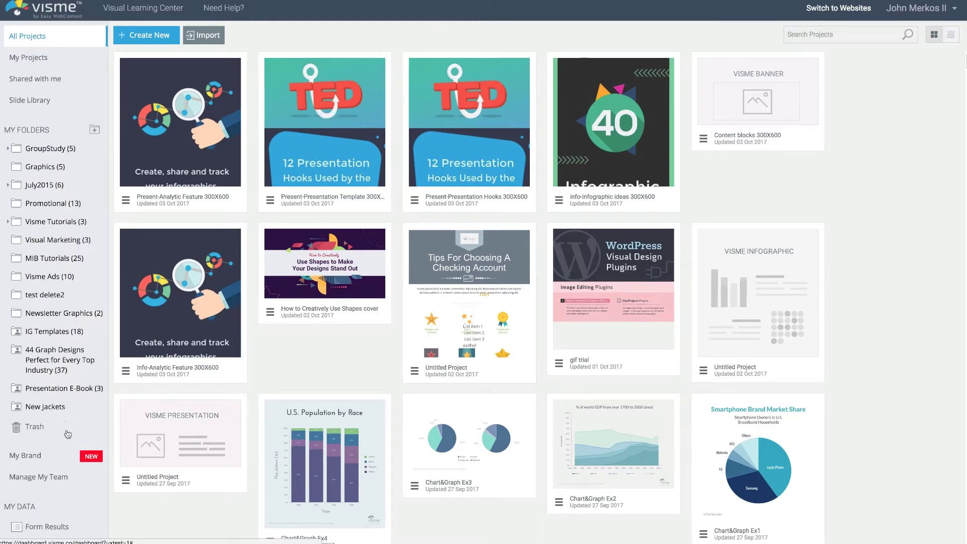
Open My Brand and upload the Roboto-Regular.ttf font to My Fonts from the branding folder in Finder
{"action": "left_click", "coordinate": [37, 458]}
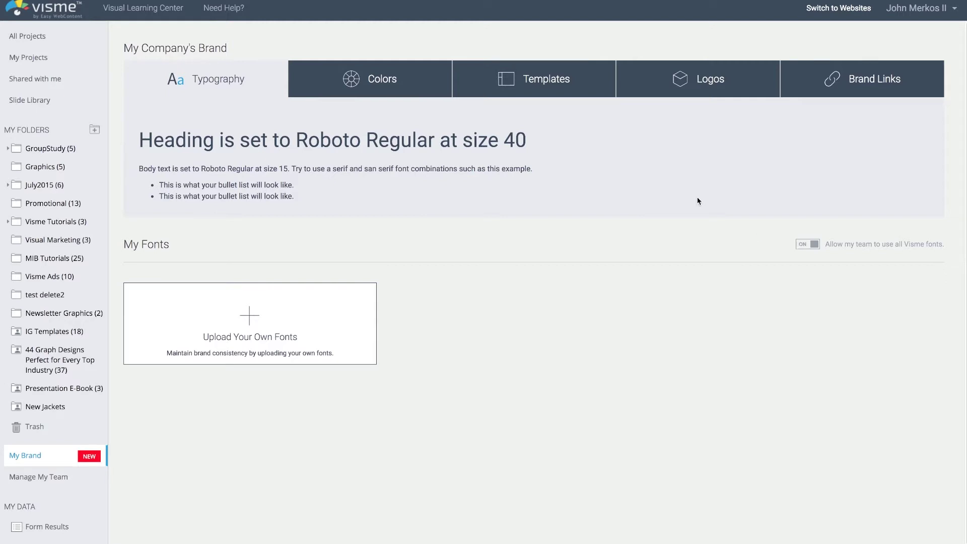
{"action": "key", "text": "super+Tab"}
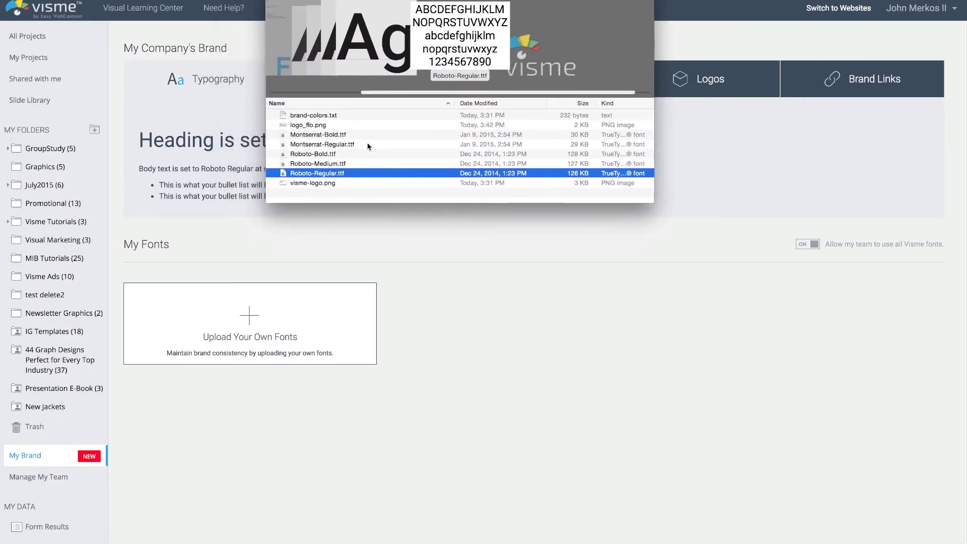
{"action": "left_click", "coordinate": [297, 156]}
{"action": "left_click", "coordinate": [304, 135]}
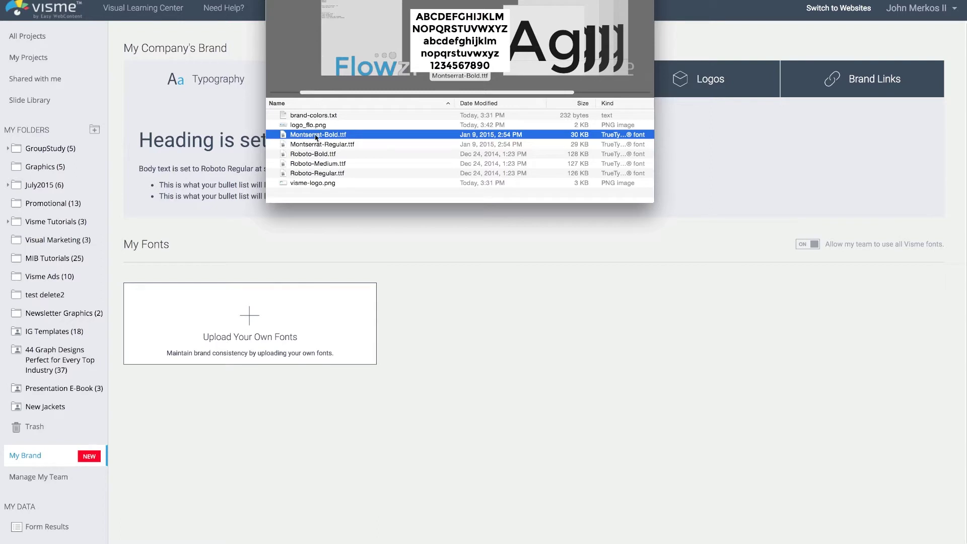
{"action": "left_click", "coordinate": [328, 155]}
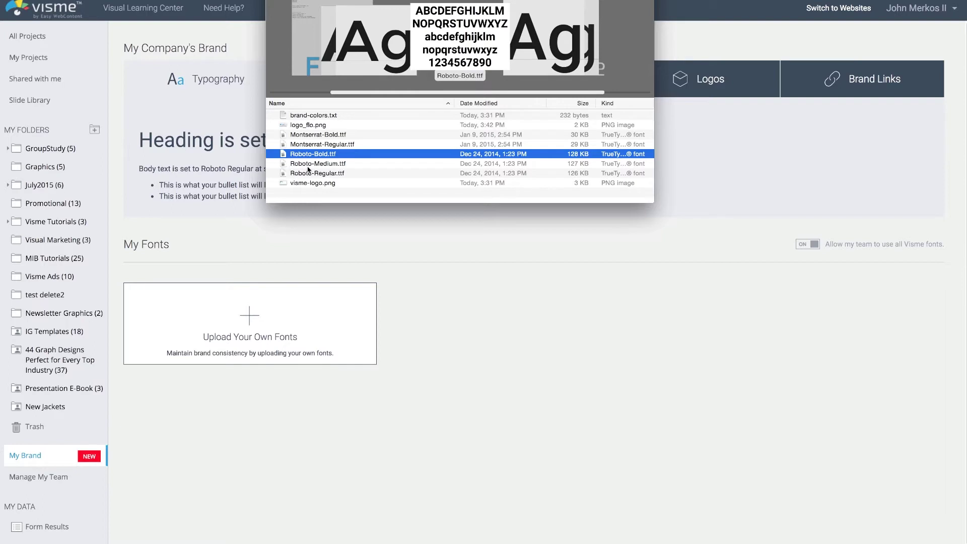
{"action": "left_click", "coordinate": [311, 163]}
{"action": "left_click", "coordinate": [315, 173]}
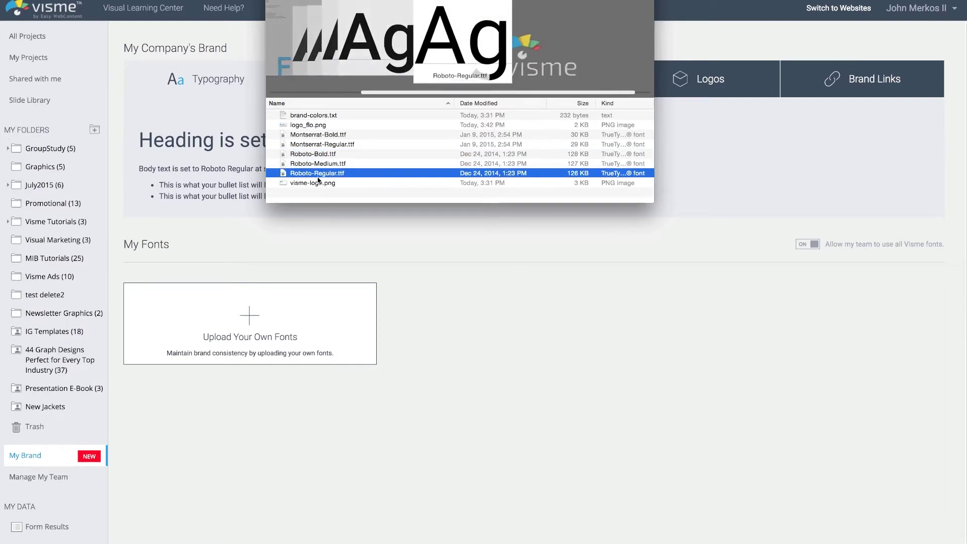
{"action": "mouse_move", "coordinate": [431, 280]}
{"action": "left_mouse_down"}
{"action": "mouse_move", "coordinate": [437, 288]}
{"action": "mouse_move", "coordinate": [405, 294]}
{"action": "mouse_move", "coordinate": [429, 278]}
{"action": "left_mouse_up"}
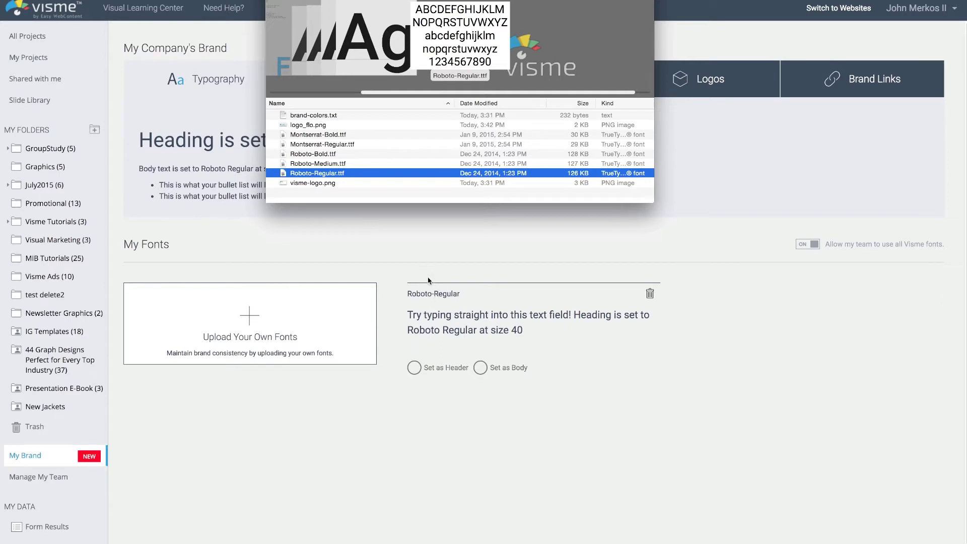
Upload Montserrat-Regular.ttf from the branding folder to My Fonts
{"action": "left_click", "coordinate": [313, 135]}
{"action": "left_click", "coordinate": [316, 144]}
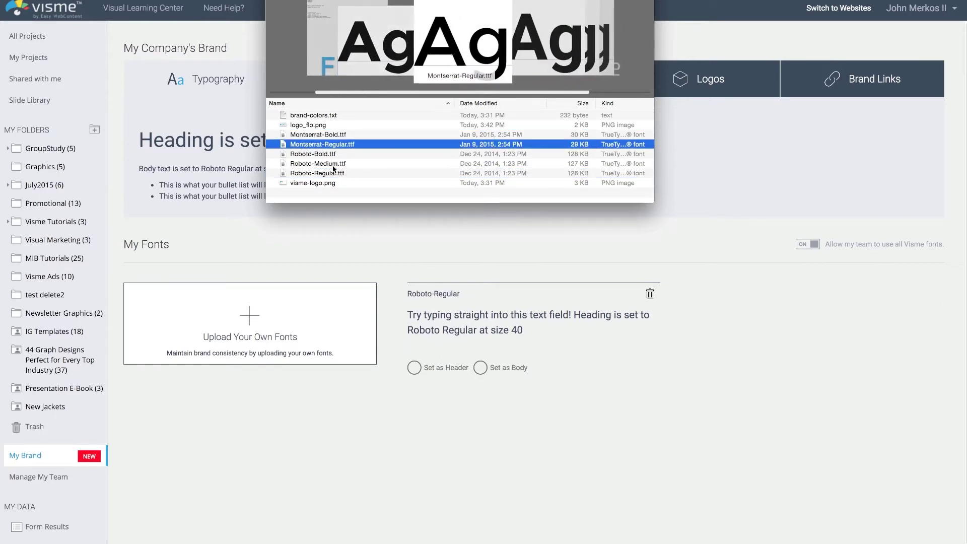
{"action": "left_click_drag", "start_coordinate": [346, 180], "coordinate": [469, 378]}
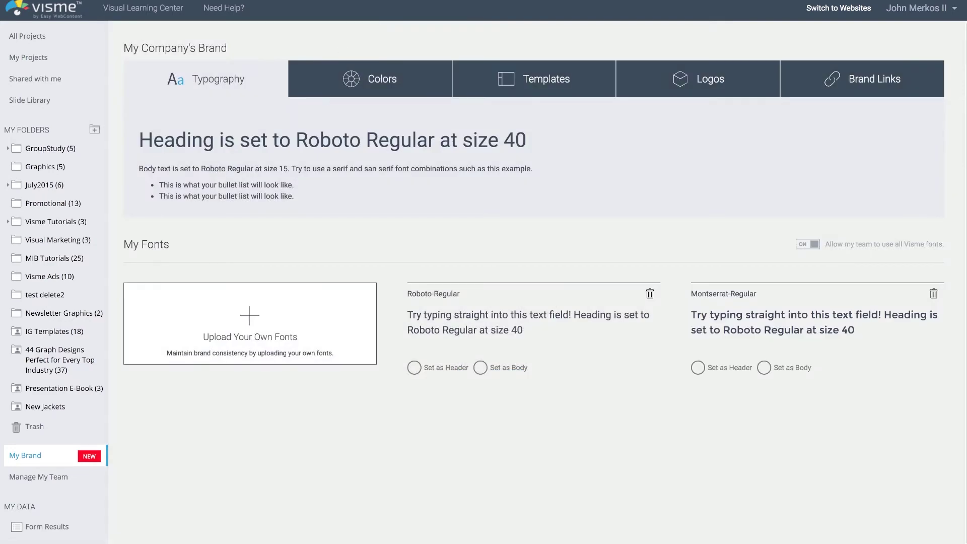
Upload Montserrat-Bold.ttf and Roboto-Medium.ttf together from the branding folder in Finder to My Fonts
{"action": "key", "text": "super+Tab"}
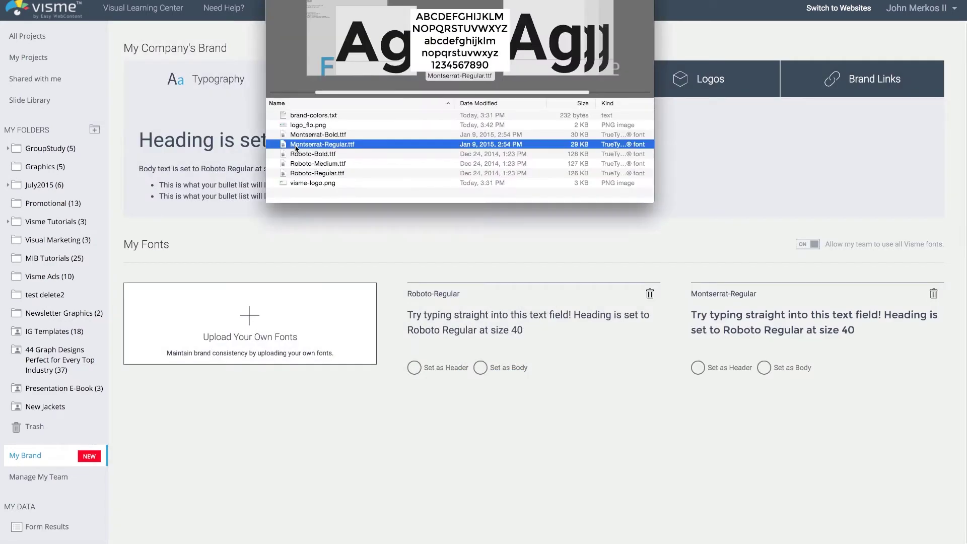
{"action": "left_click", "coordinate": [316, 136]}
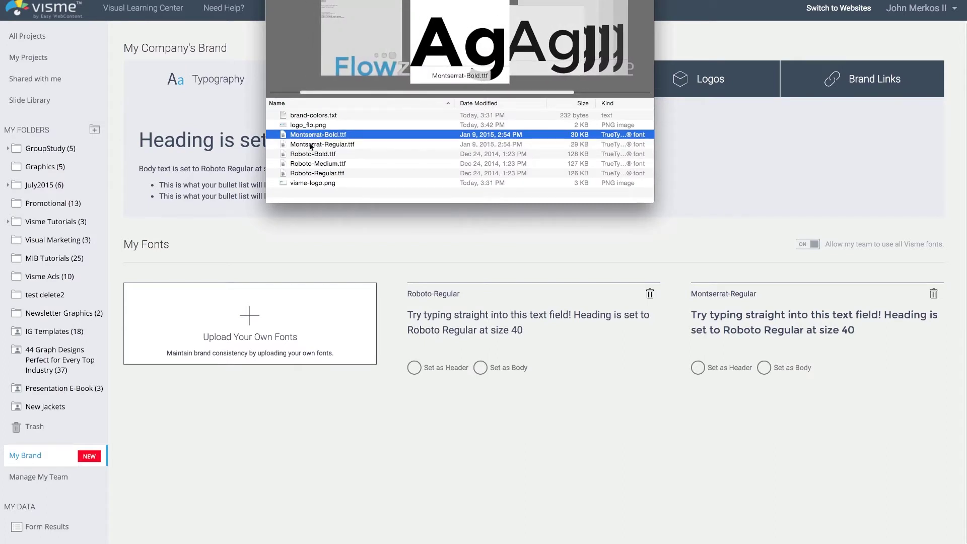
{"action": "left_click", "coordinate": [311, 163], "text": "super"}
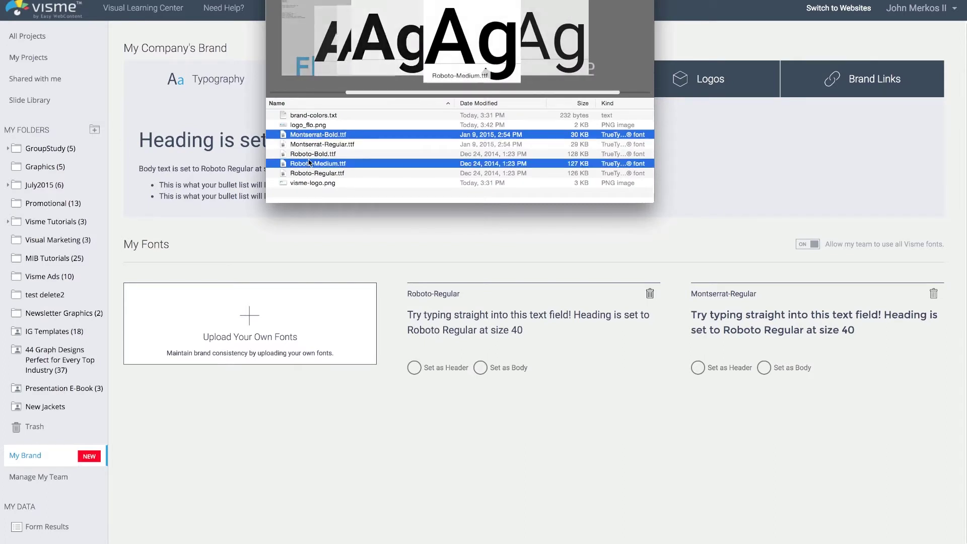
{"action": "left_click_drag", "start_coordinate": [310, 163], "coordinate": [426, 414]}
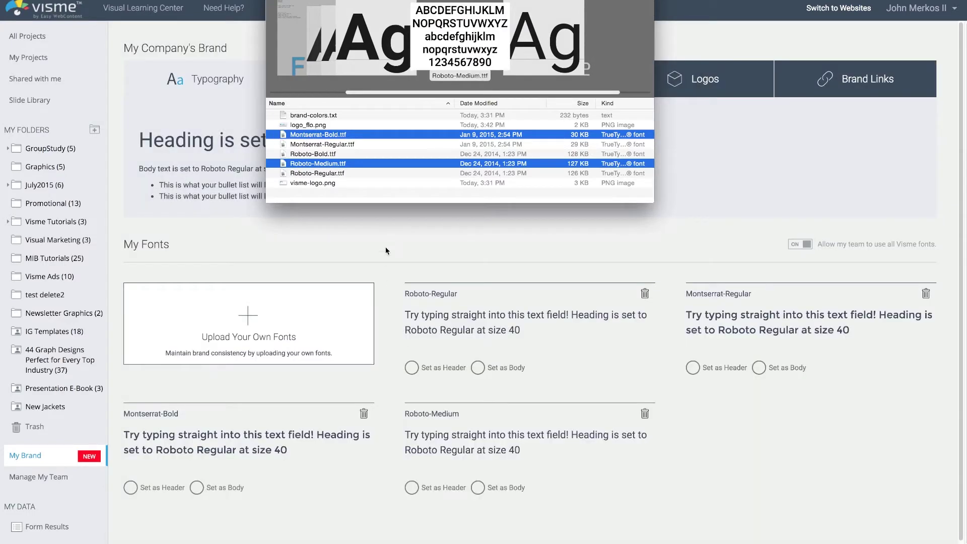
Return to the brand page and set Montserrat-Regular as the header font and Roboto-Medium as the body font
{"action": "left_click", "coordinate": [385, 250]}
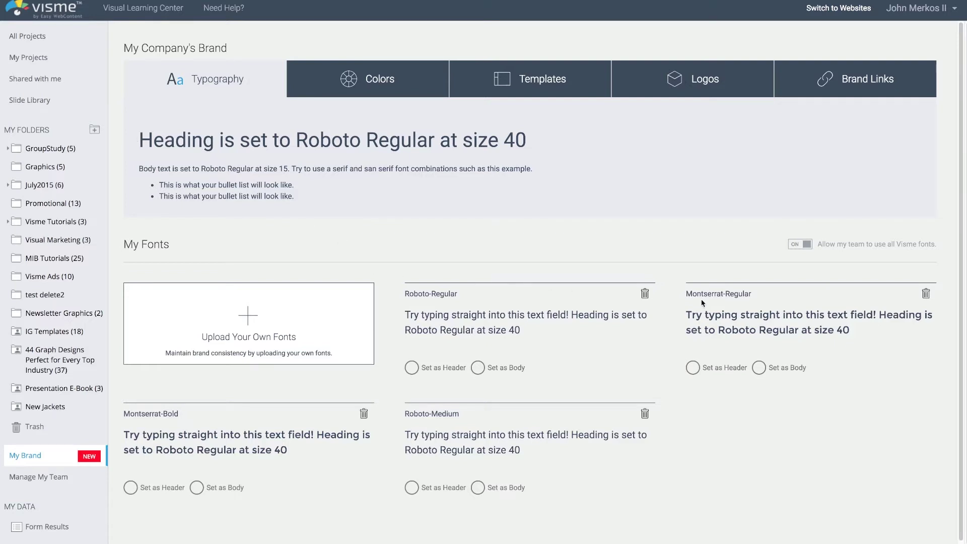
{"action": "left_click", "coordinate": [693, 368]}
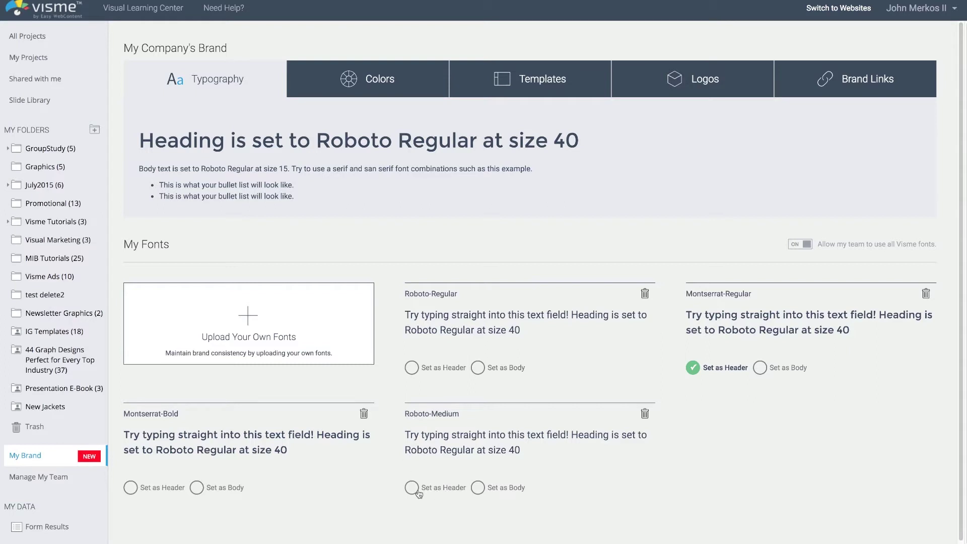
{"action": "left_click", "coordinate": [480, 492]}
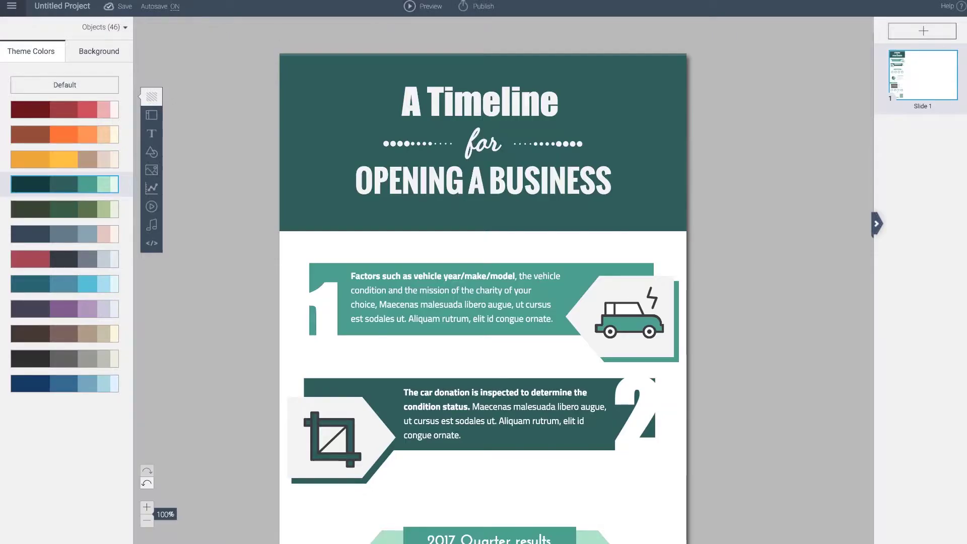
Reload the infographic project and examine the fonts offered for its "A Timeline" title
{"action": "key", "text": "super+r"}
{"action": "left_click", "coordinate": [566, 146]}
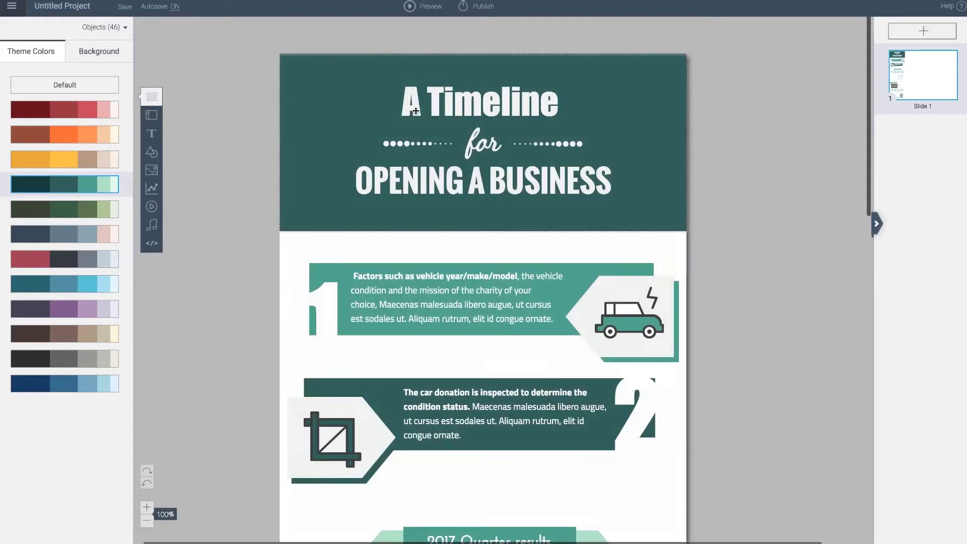
{"action": "left_click", "coordinate": [412, 104]}
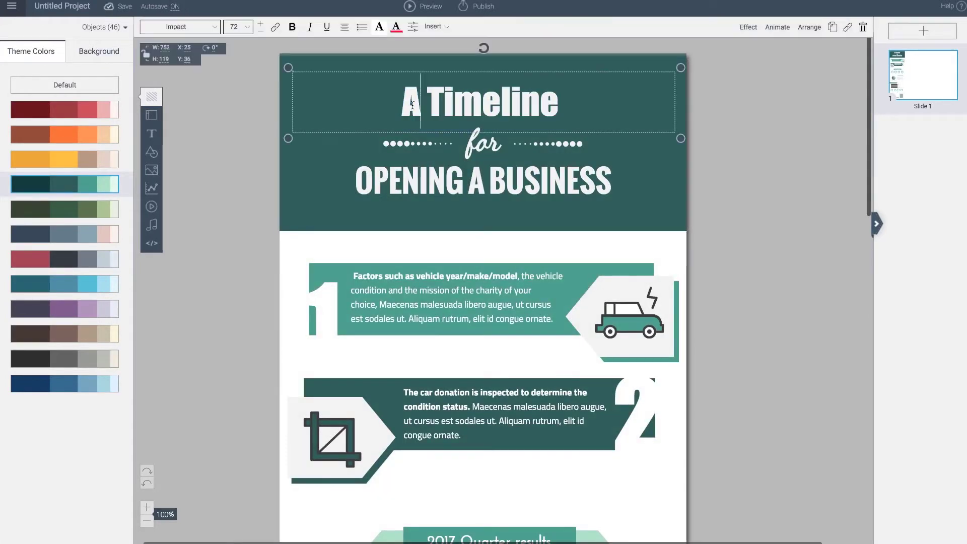
{"action": "left_click", "coordinate": [177, 29]}
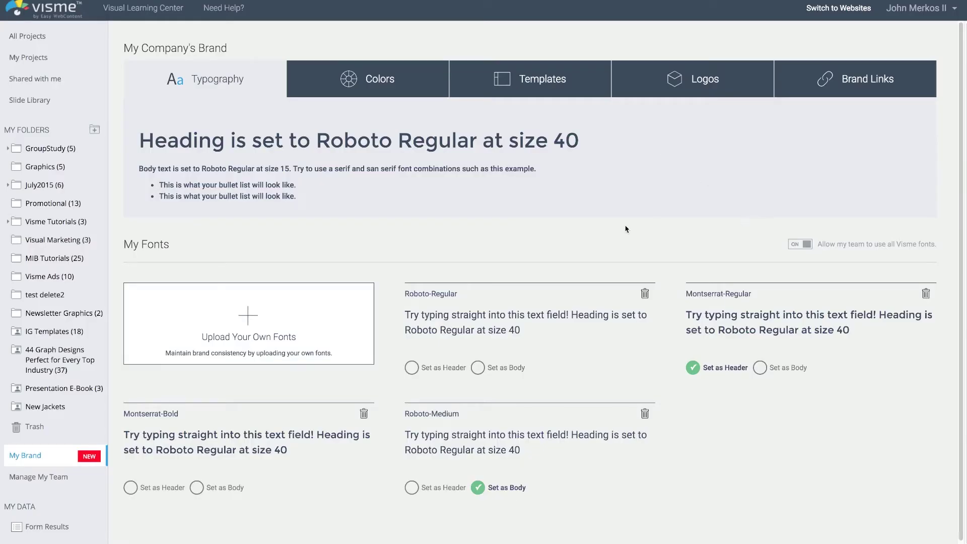
View the brand's Colors section and check the fill colour options of the infographic's first banner
{"action": "left_click", "coordinate": [372, 93]}
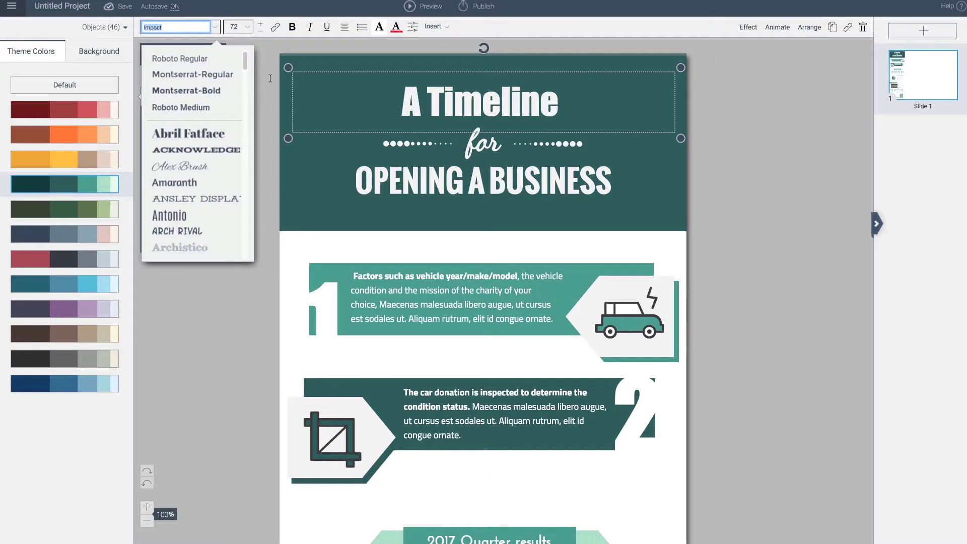
{"action": "left_click", "coordinate": [270, 78]}
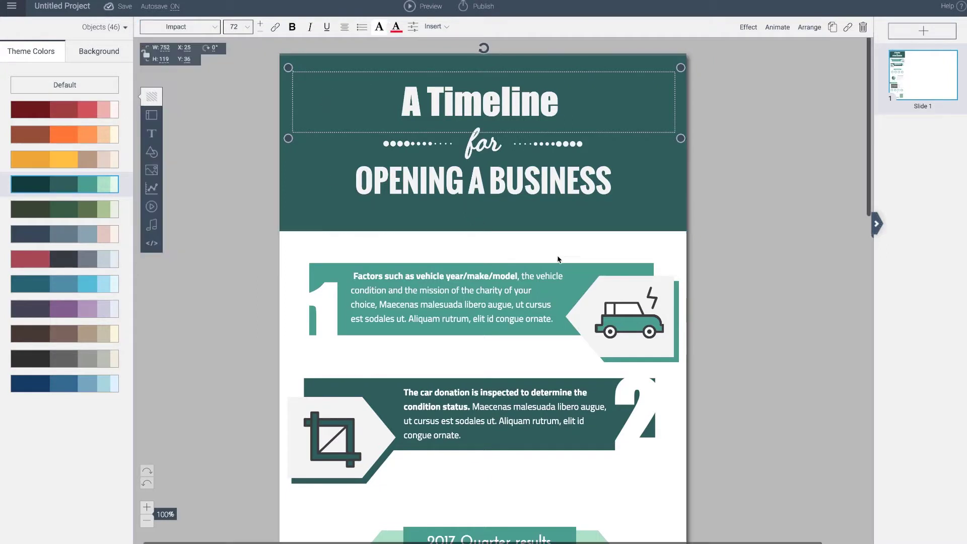
{"action": "left_click", "coordinate": [585, 267]}
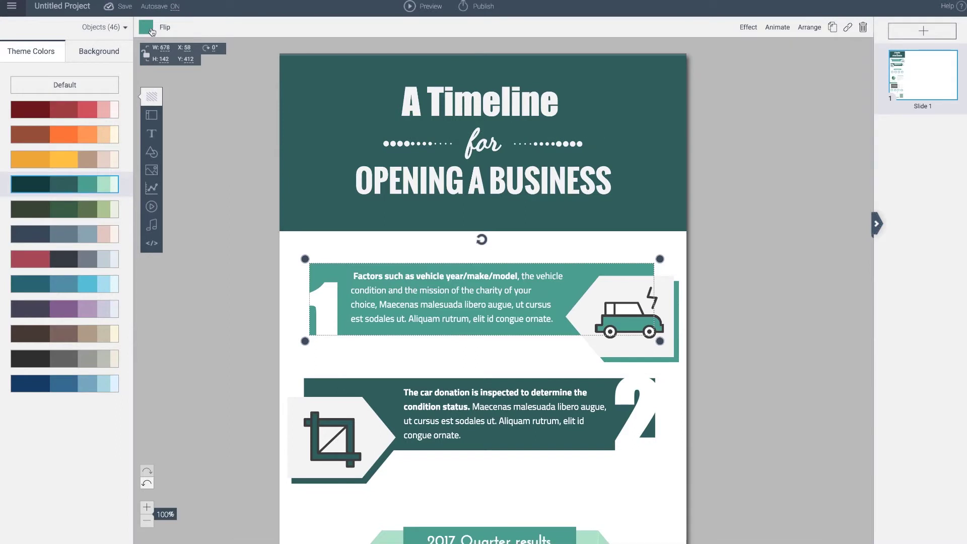
{"action": "left_click", "coordinate": [145, 27]}
{"action": "left_click", "coordinate": [220, 185]}
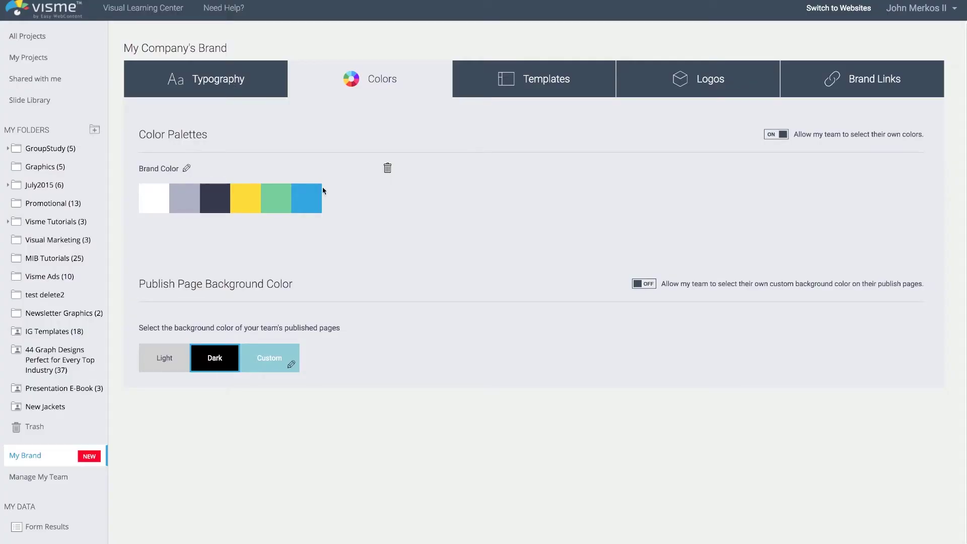
Delete the existing Brand Color palette and add a new palette
{"action": "left_click", "coordinate": [388, 169]}
{"action": "left_click", "coordinate": [605, 311]}
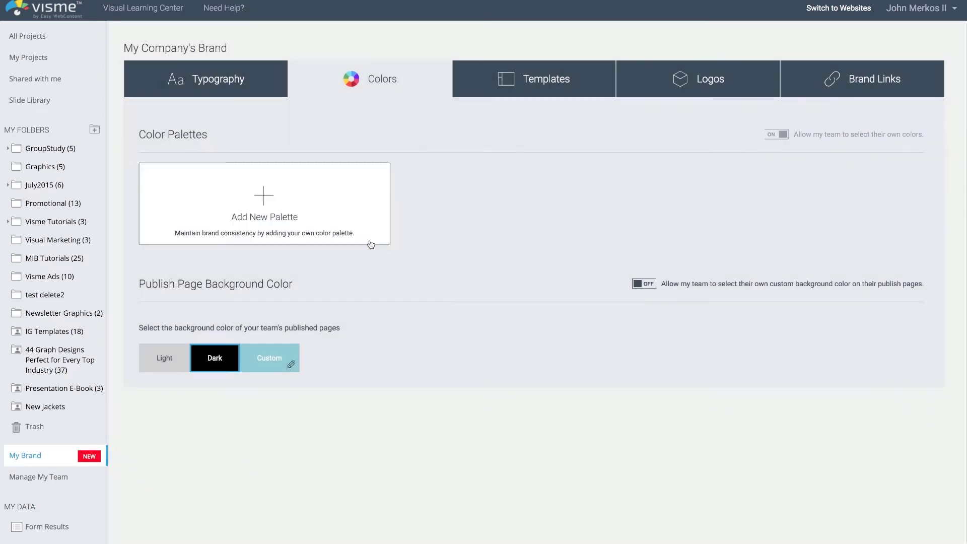
{"action": "left_click", "coordinate": [268, 199]}
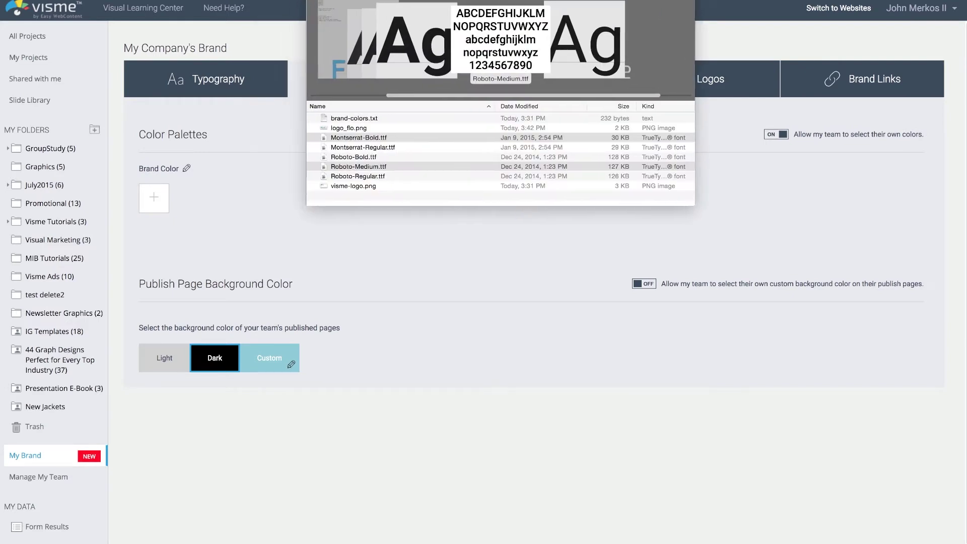
Open brand-colors.txt from the branding folder and copy its first colour code, A5AABD
{"action": "left_click", "coordinate": [423, 133]}
{"action": "left_click", "coordinate": [423, 161], "text": "super"}
{"action": "left_click", "coordinate": [431, 115]}
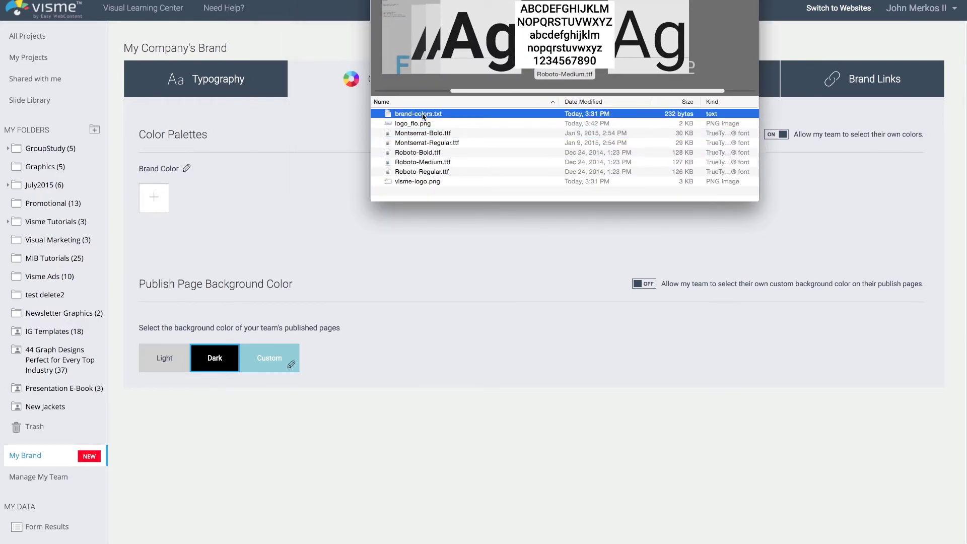
{"action": "double_click", "coordinate": [395, 115]}
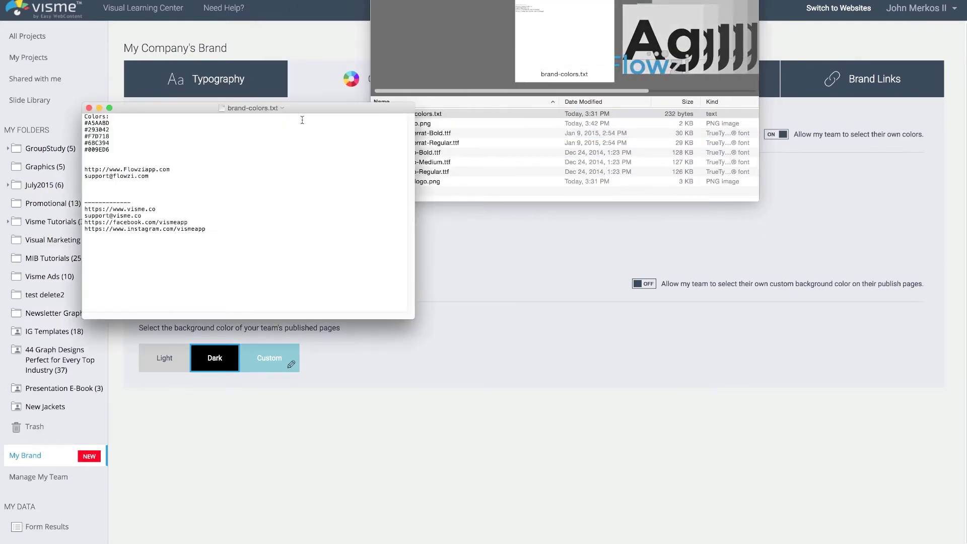
{"action": "left_click_drag", "start_coordinate": [295, 113], "coordinate": [797, 25]}
{"action": "left_click_drag", "start_coordinate": [613, 41], "coordinate": [597, 41]}
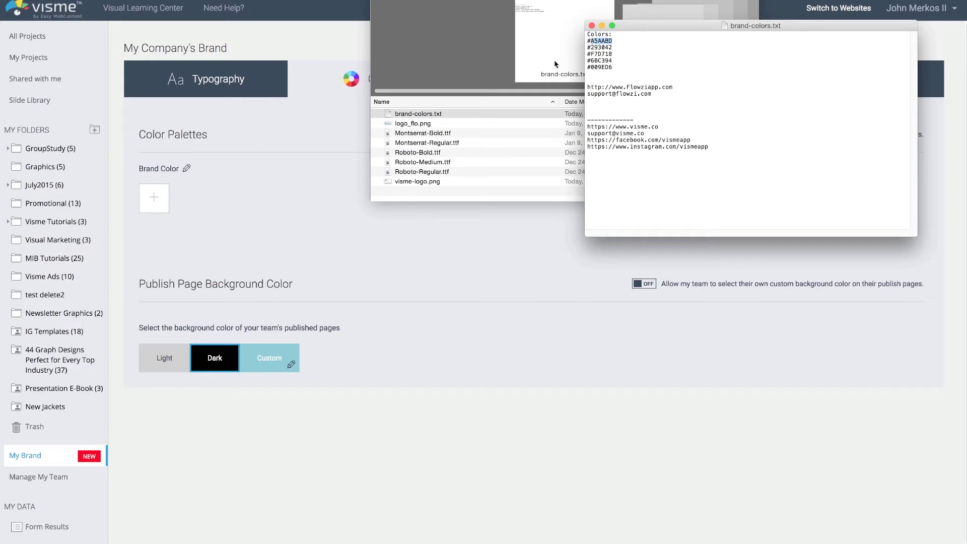
Add a swatch with the colour #A5AABD to the new Brand Color palette
{"action": "left_click", "coordinate": [235, 185]}
{"action": "left_click", "coordinate": [151, 204]}
{"action": "left_click", "coordinate": [201, 292]}
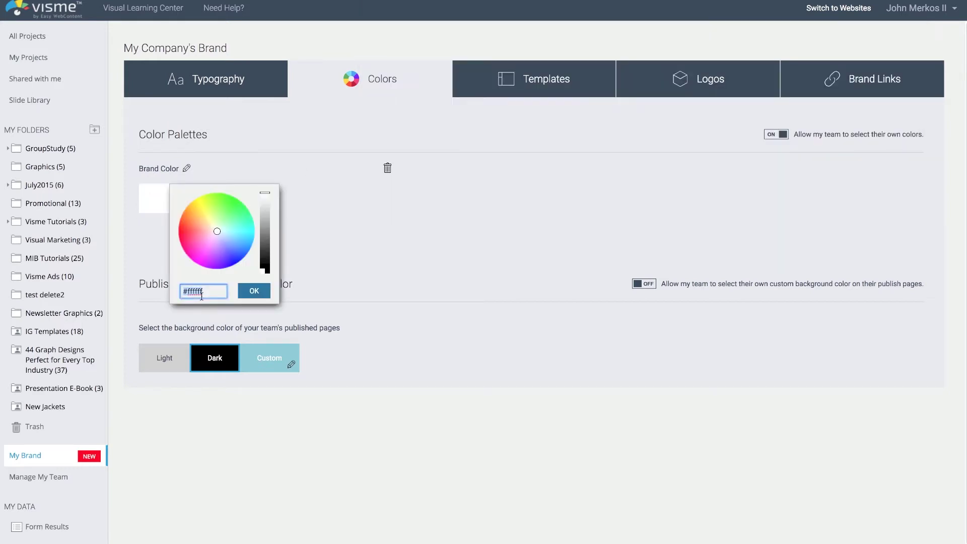
{"action": "type", "text": "#A5AABD"}
{"action": "key", "text": "Return"}
Switch to Finder, reopen brand-colors.txt from the Branding-folder and copy the colour code 009ED6
{"action": "mouse_move", "coordinate": [521, 531]}
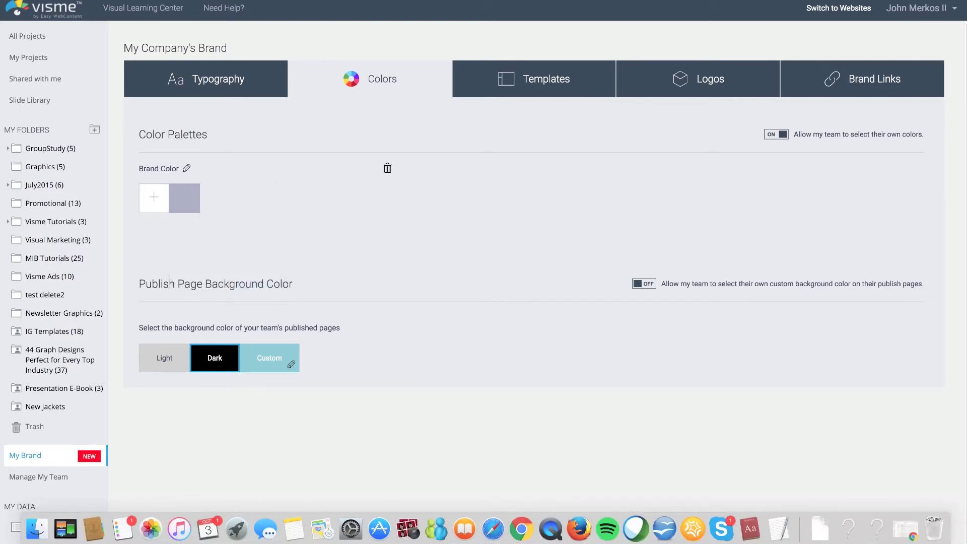
{"action": "right_click", "coordinate": [37, 529]}
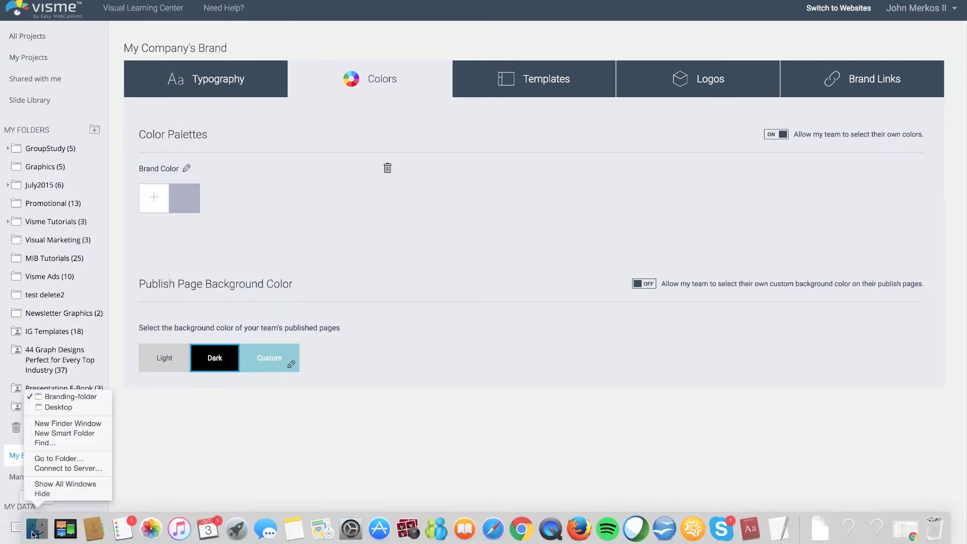
{"action": "left_click", "coordinate": [95, 400]}
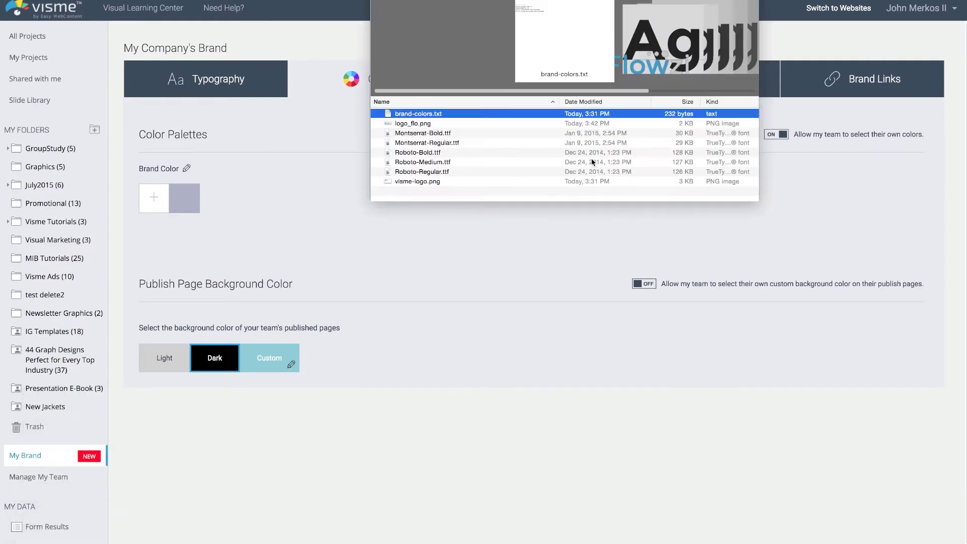
{"action": "double_click", "coordinate": [416, 116]}
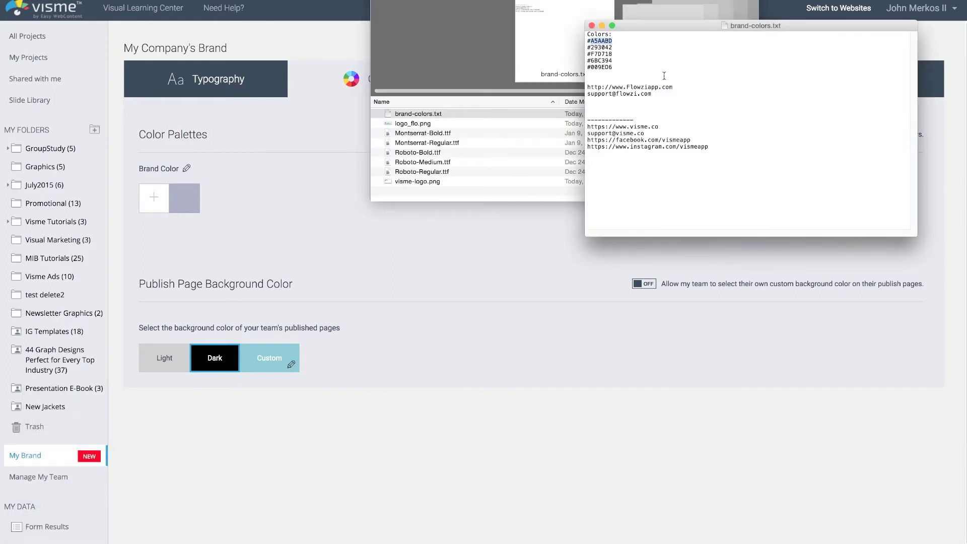
{"action": "left_click", "coordinate": [622, 61]}
{"action": "left_click_drag", "start_coordinate": [643, 69], "coordinate": [622, 70]}
{"action": "key", "text": "super+c"}
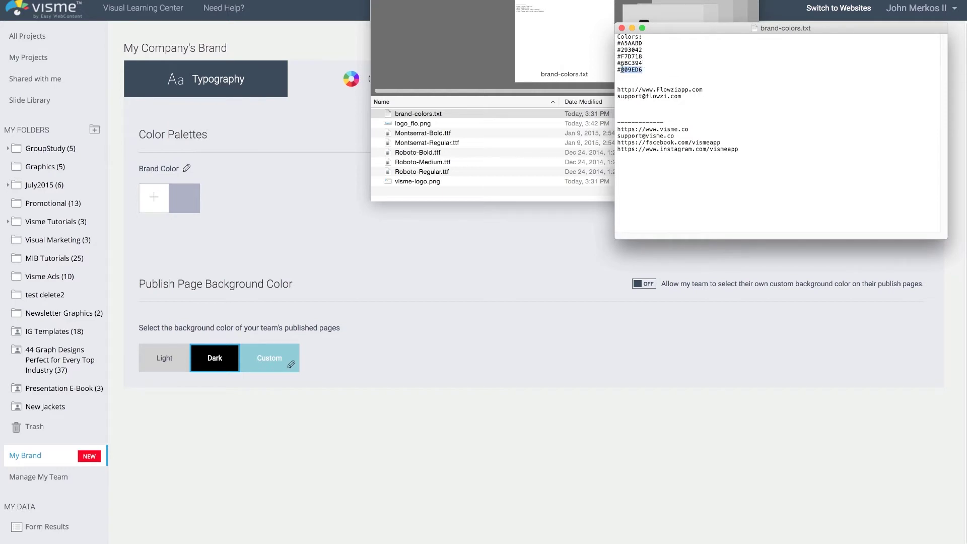
Add a swatch with the copied colour #009ED6 to the Brand Color palette
{"action": "left_click", "coordinate": [149, 203]}
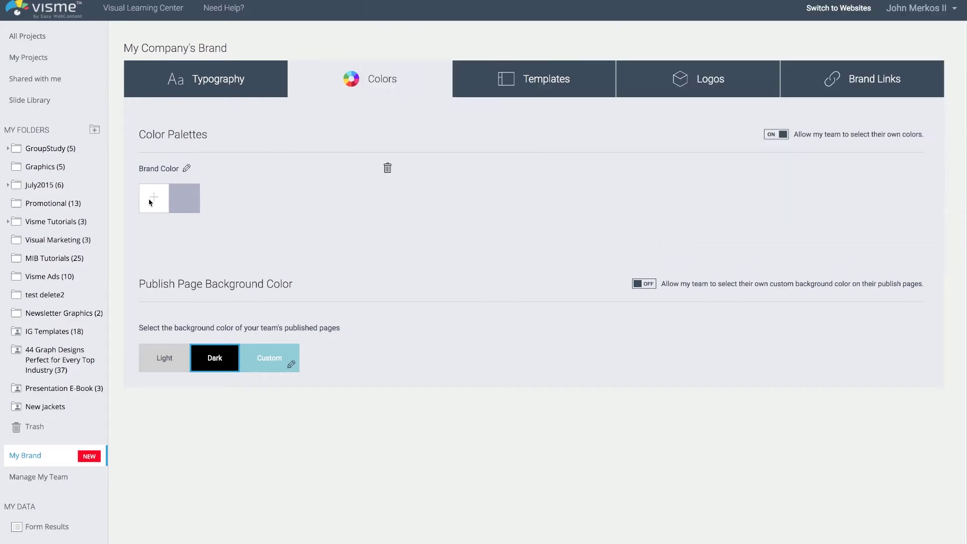
{"action": "left_click", "coordinate": [149, 202]}
{"action": "double_click", "coordinate": [205, 291]}
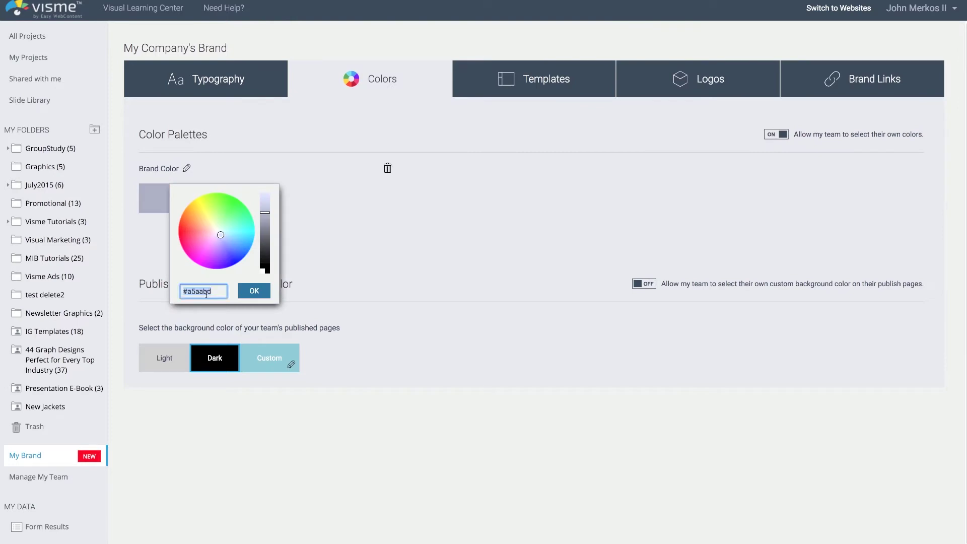
{"action": "key", "text": "super+v"}
{"action": "left_click", "coordinate": [247, 291]}
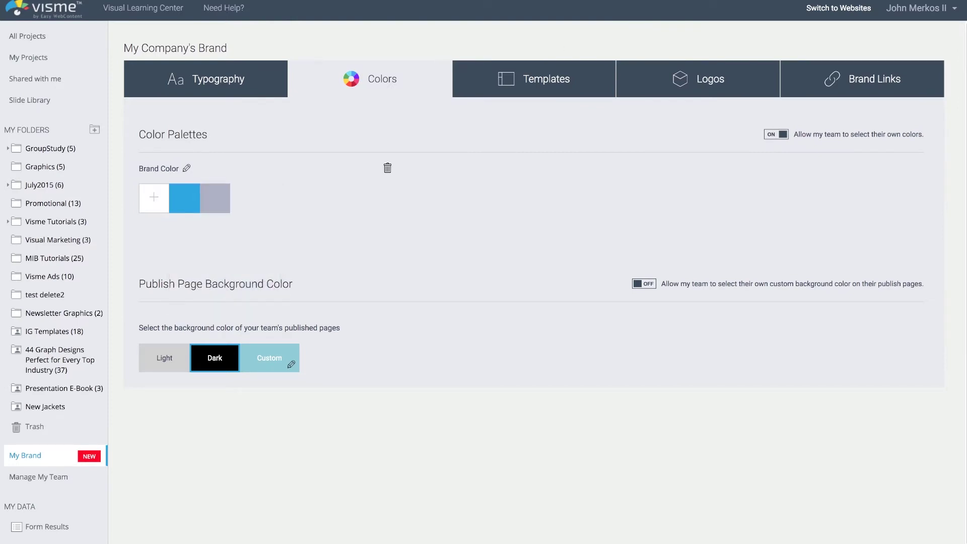
Switch to brand-colors.txt, copy the colour code 6BC394, and add it as a swatch in the Visme Brand Color palette
{"action": "key", "text": "super+Tab"}
{"action": "triple_click", "coordinate": [757, 3]}
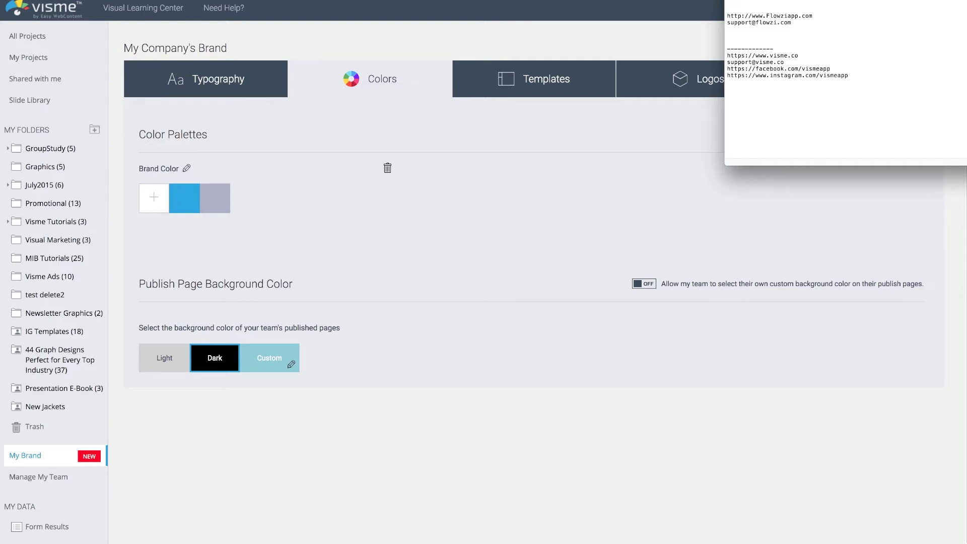
{"action": "left_click", "coordinate": [305, 204]}
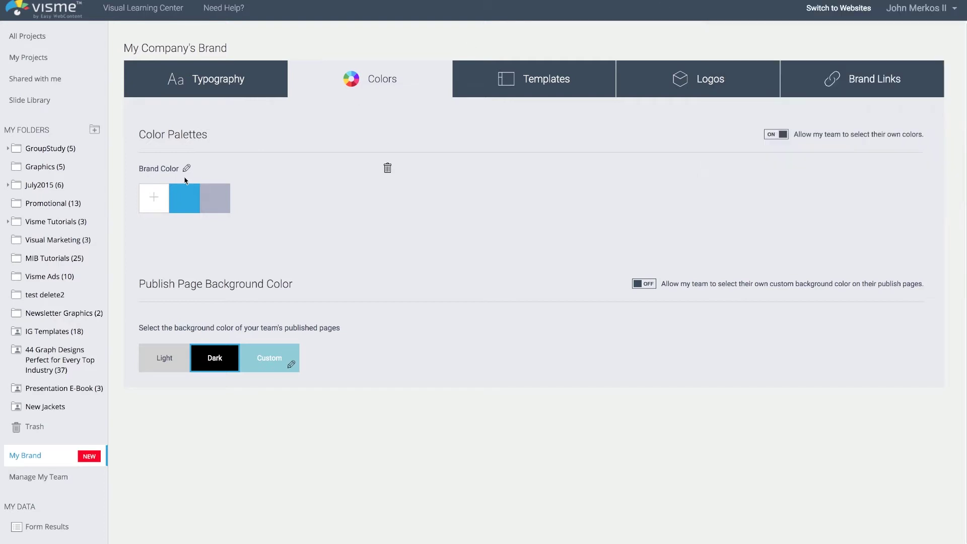
{"action": "left_click", "coordinate": [156, 200]}
{"action": "triple_click", "coordinate": [188, 292]}
{"action": "type", "text": "6BC394"}
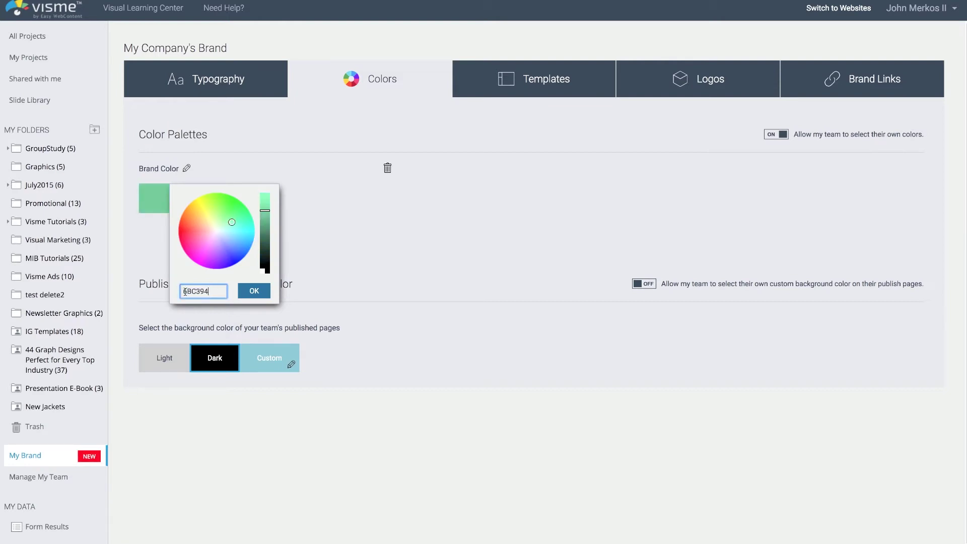
{"action": "left_click", "coordinate": [240, 295]}
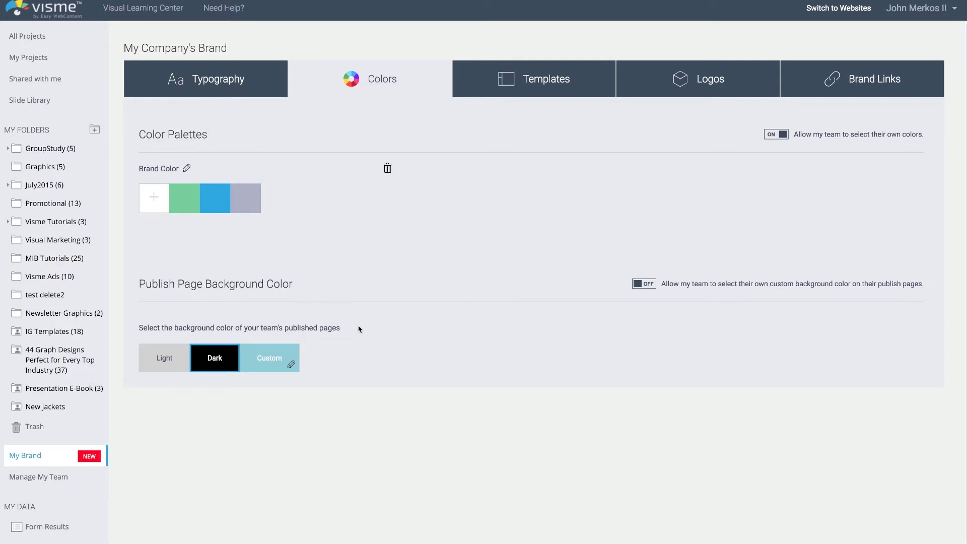
Set the custom publish page background colour to #6BC394, but choose Light as the background for the team's published pages
{"action": "left_click", "coordinate": [162, 367]}
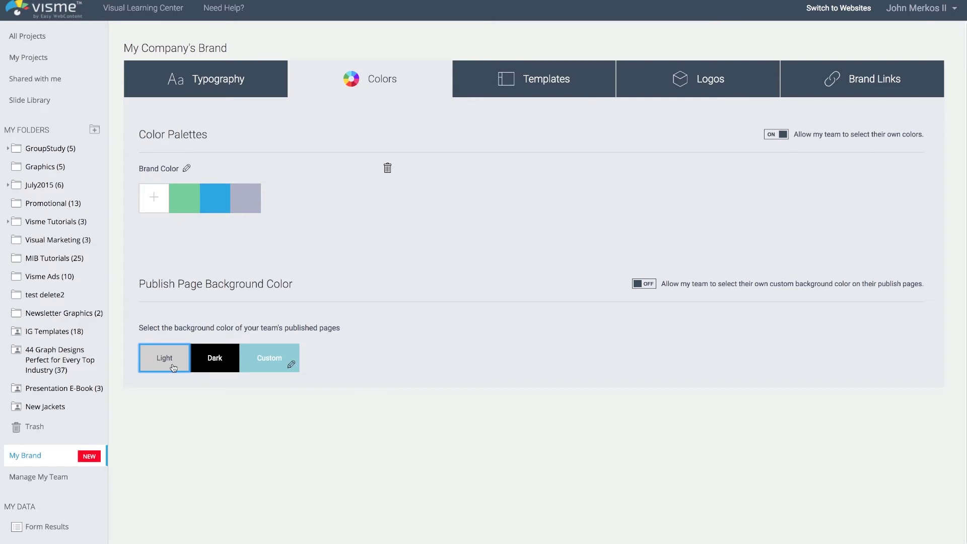
{"action": "left_click", "coordinate": [263, 359]}
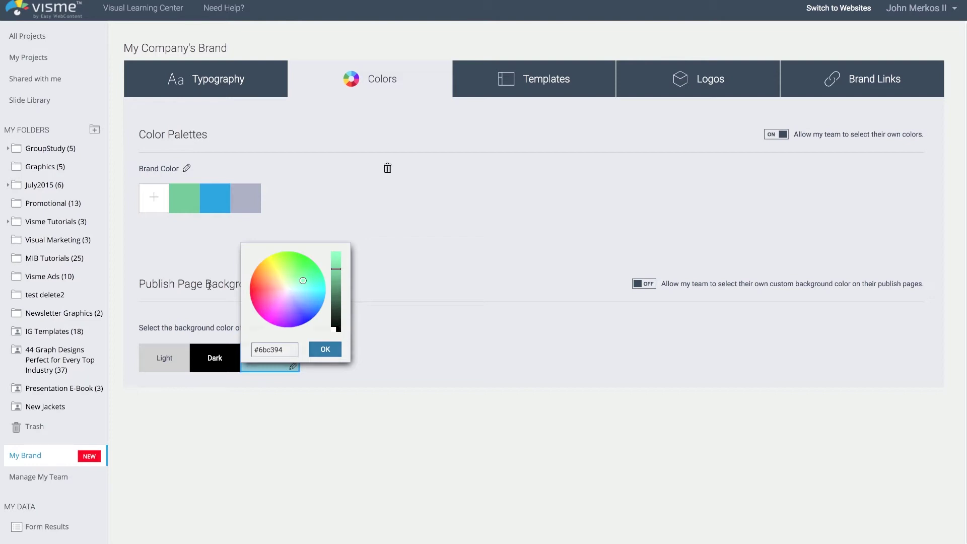
{"action": "left_click", "coordinate": [240, 289]}
{"action": "left_click", "coordinate": [166, 360]}
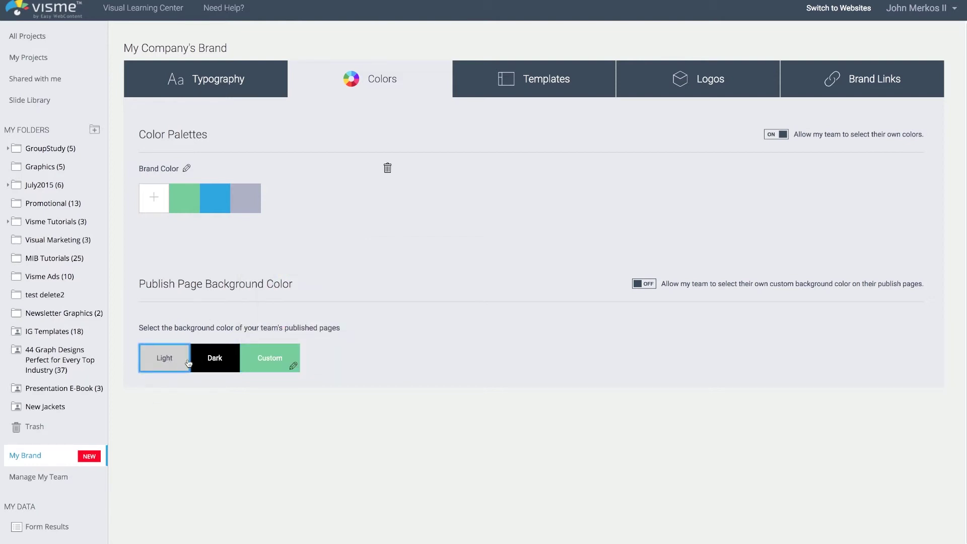
Open the brand's Templates section and search the existing projects for "Template"
{"action": "left_click", "coordinate": [512, 87]}
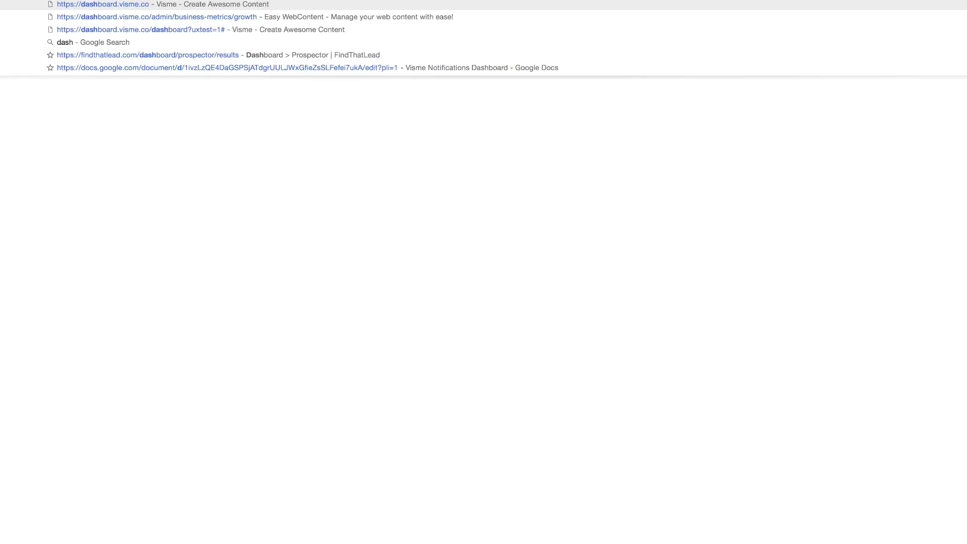
{"action": "key", "text": "Return"}
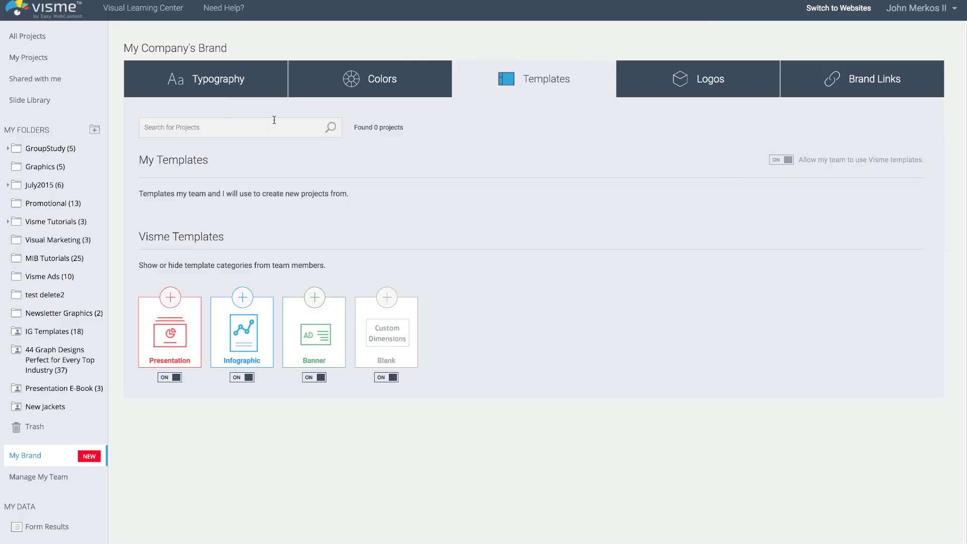
{"action": "left_click", "coordinate": [254, 127]}
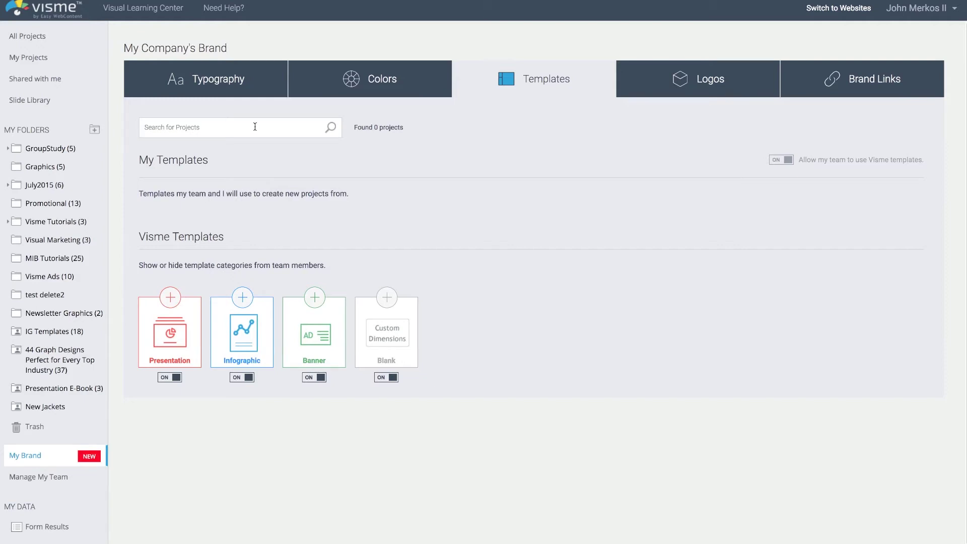
{"action": "type", "text": "Template"}
{"action": "left_click", "coordinate": [330, 127]}
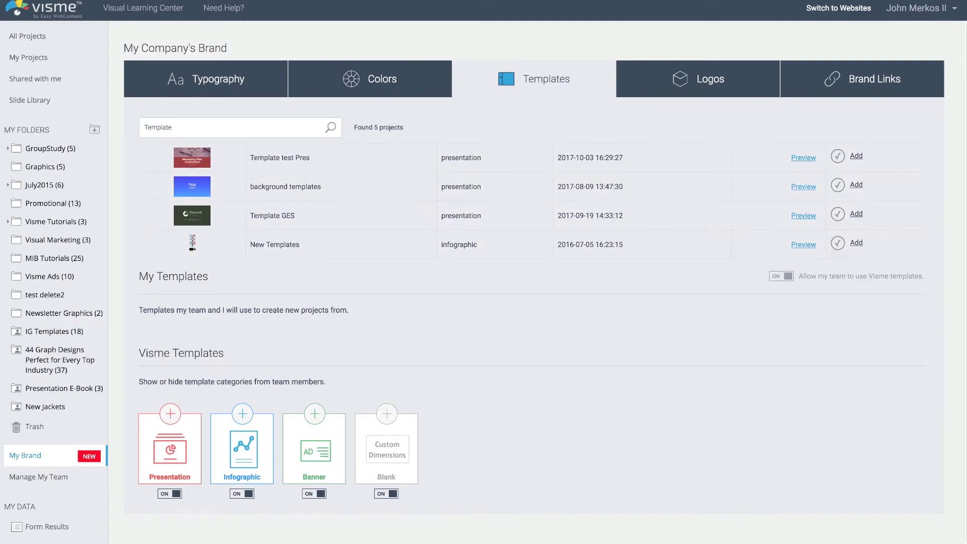
Start creating a new project from the dashboard and look through the standard presentation and infographic templates
{"action": "left_click", "coordinate": [27, 36]}
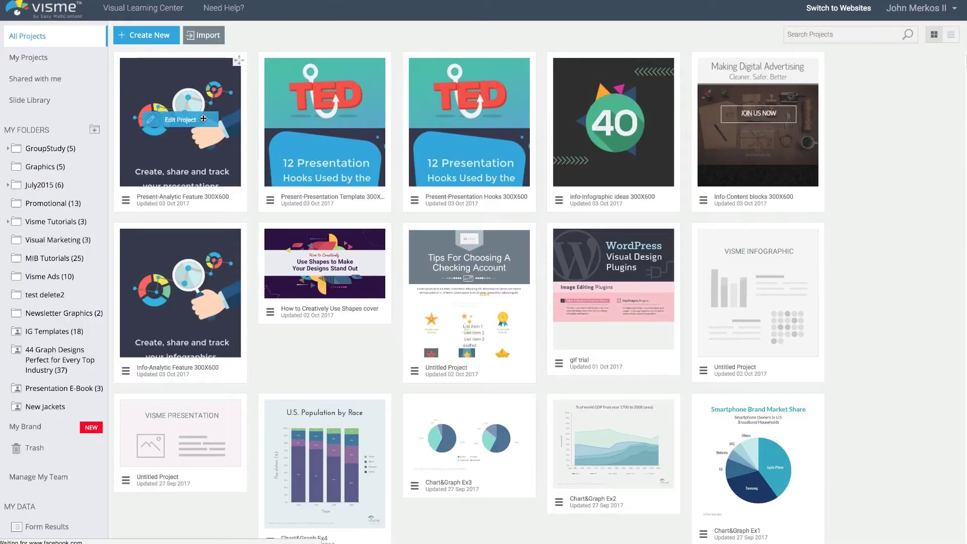
{"action": "left_click", "coordinate": [146, 34]}
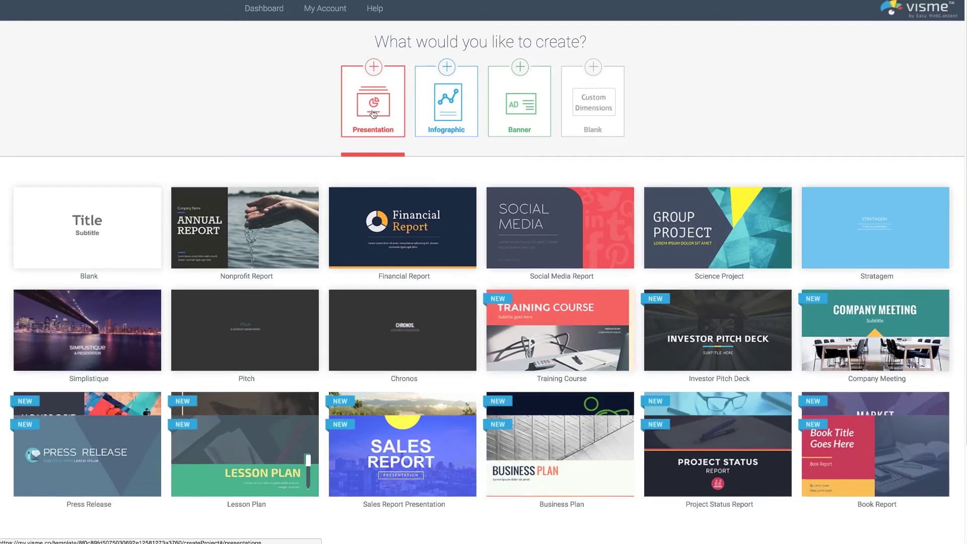
{"action": "left_click", "coordinate": [454, 125]}
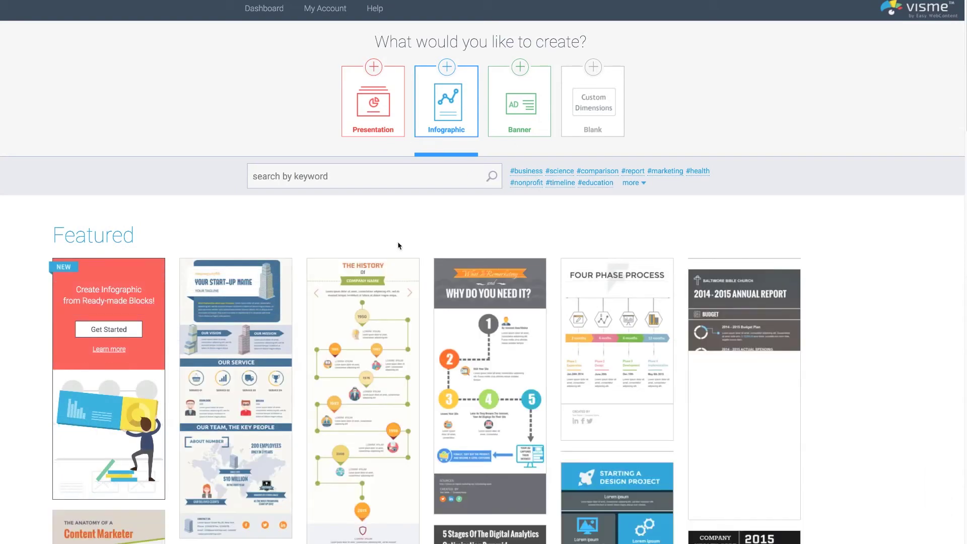
{"action": "scroll", "coordinate": [343, 241], "scroll_direction": "down", "scroll_amount": 3}
{"action": "scroll", "coordinate": [344, 241], "scroll_direction": "down", "scroll_amount": 10}
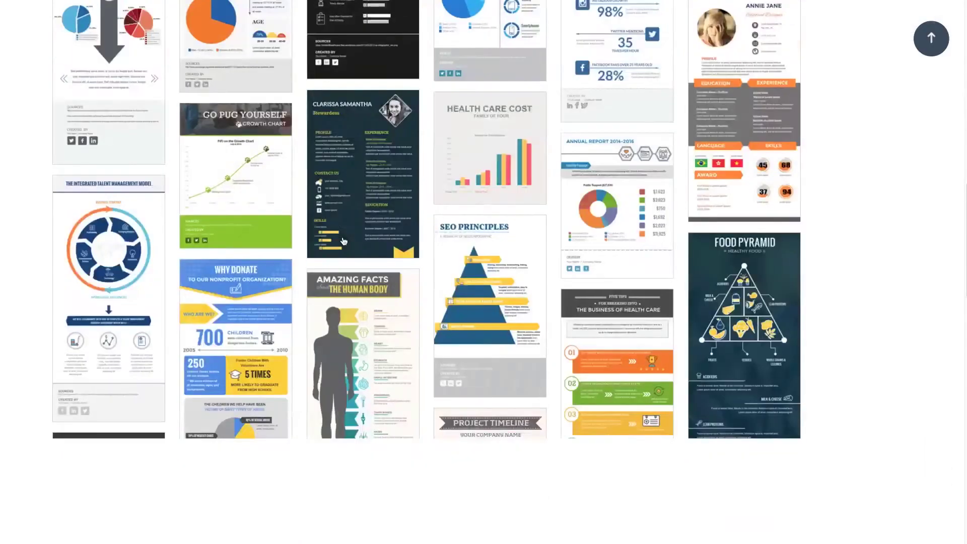
{"action": "scroll", "coordinate": [356, 230], "scroll_direction": "up", "scroll_amount": 15}
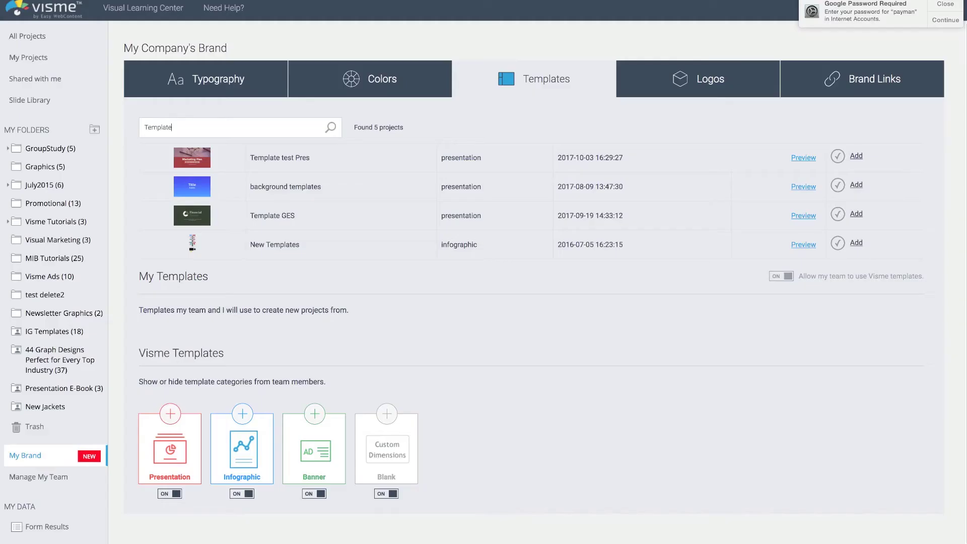
Dismiss the system notification and add the projects Template test Pres and New Templates to the brand's My Templates
{"action": "left_click", "coordinate": [945, 4]}
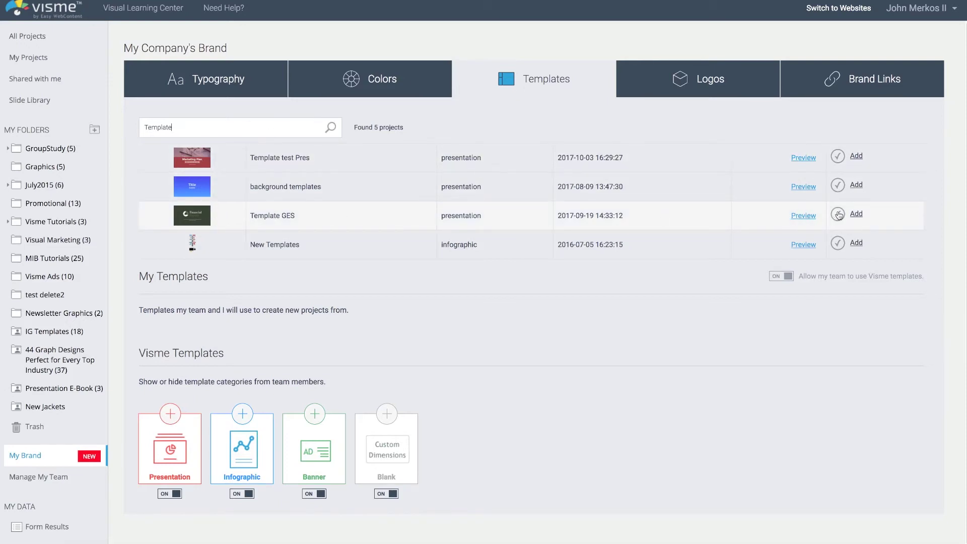
{"action": "left_click", "coordinate": [856, 156]}
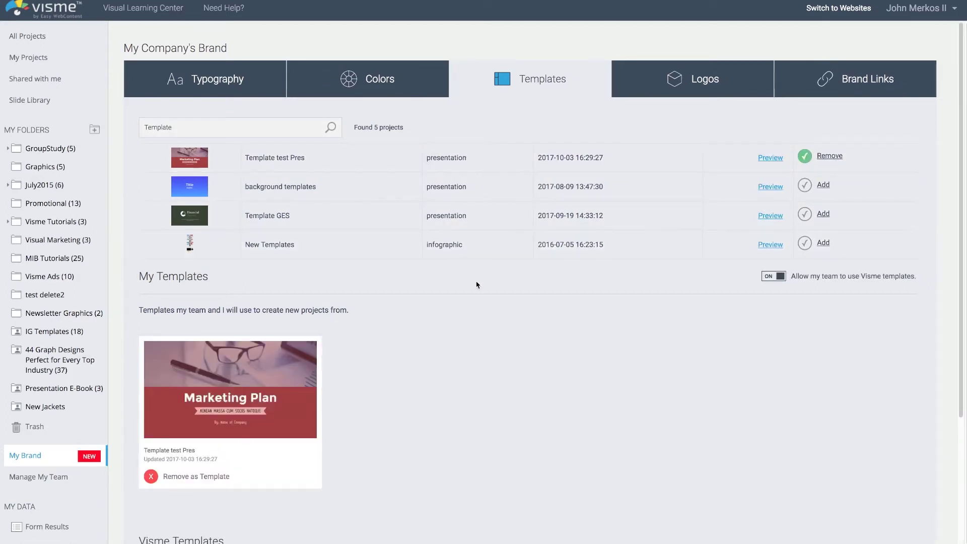
{"action": "left_click", "coordinate": [822, 243]}
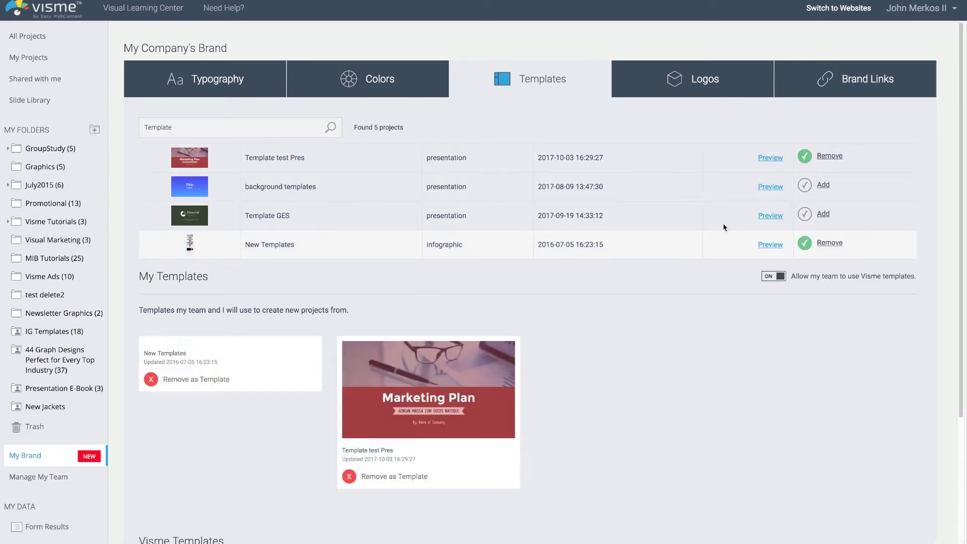
Search the projects for "education" and add the Education infographic to My Templates
{"action": "double_click", "coordinate": [211, 131]}
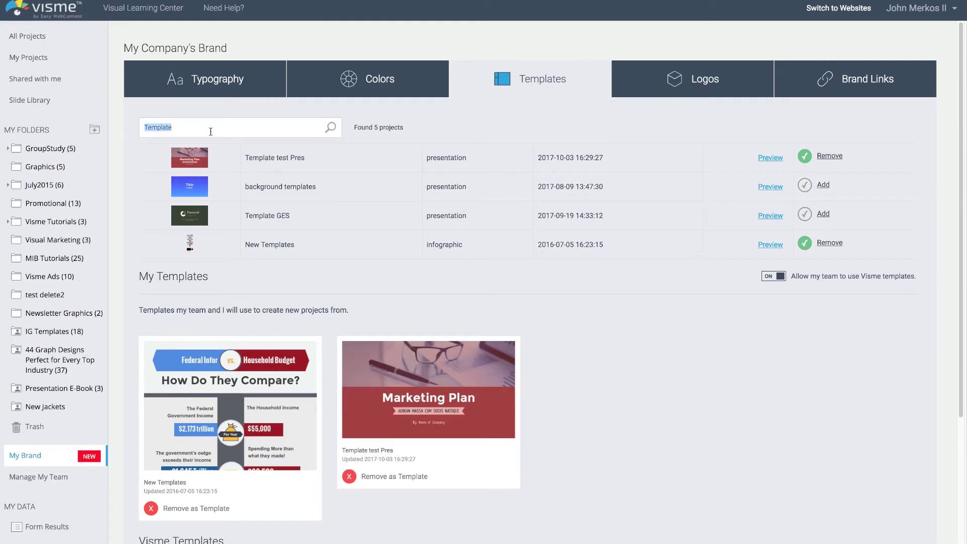
{"action": "type", "text": "education"}
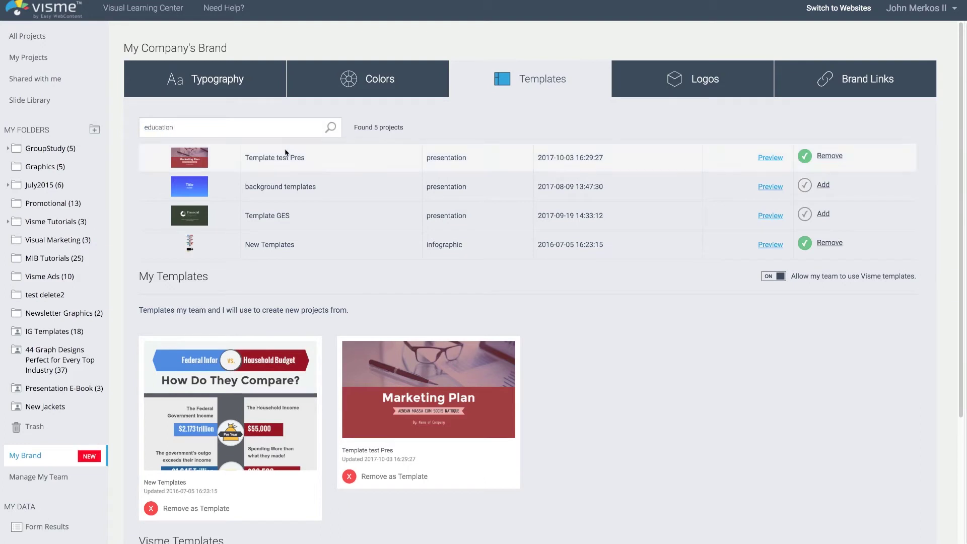
{"action": "left_click", "coordinate": [330, 127]}
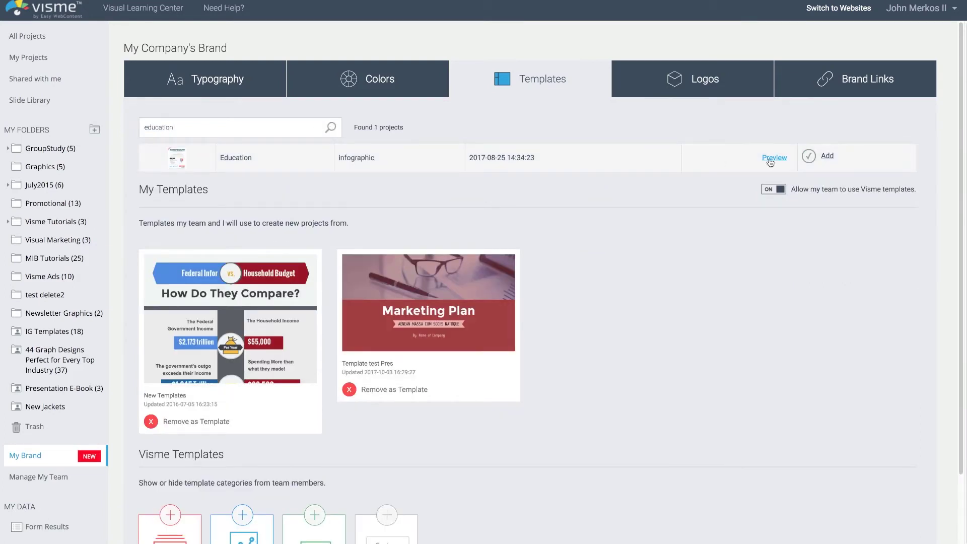
{"action": "left_click", "coordinate": [811, 158]}
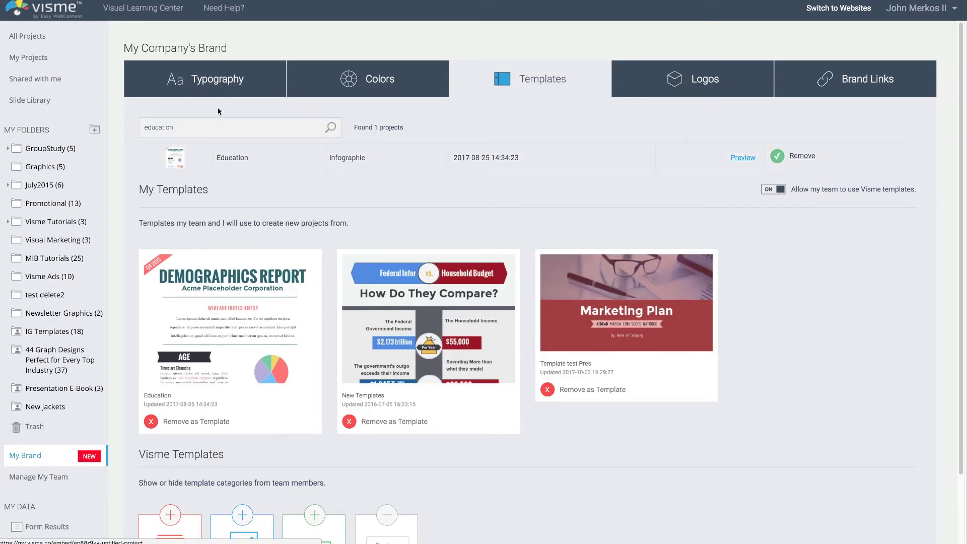
Search the projects for "honeycomb" and add the User Experience Honeycomb infographic to My Templates
{"action": "left_click", "coordinate": [210, 127]}
{"action": "key", "text": "ctrl+a"}
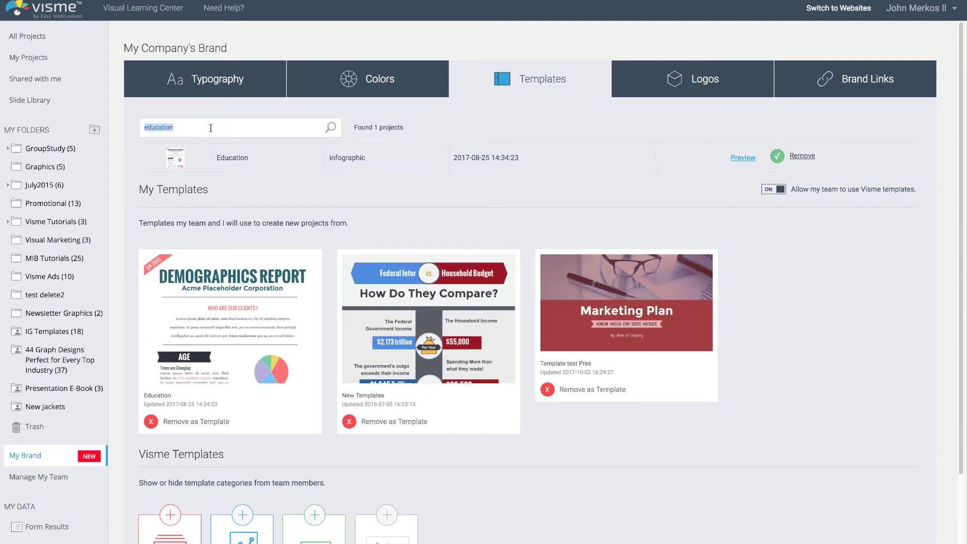
{"action": "type", "text": "honeycomb"}
{"action": "left_click", "coordinate": [330, 127]}
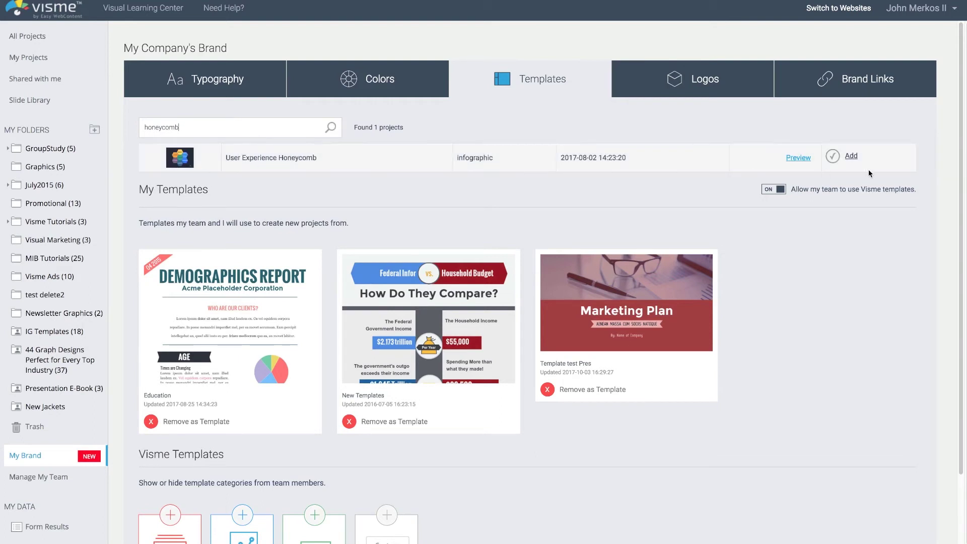
{"action": "left_click", "coordinate": [806, 156]}
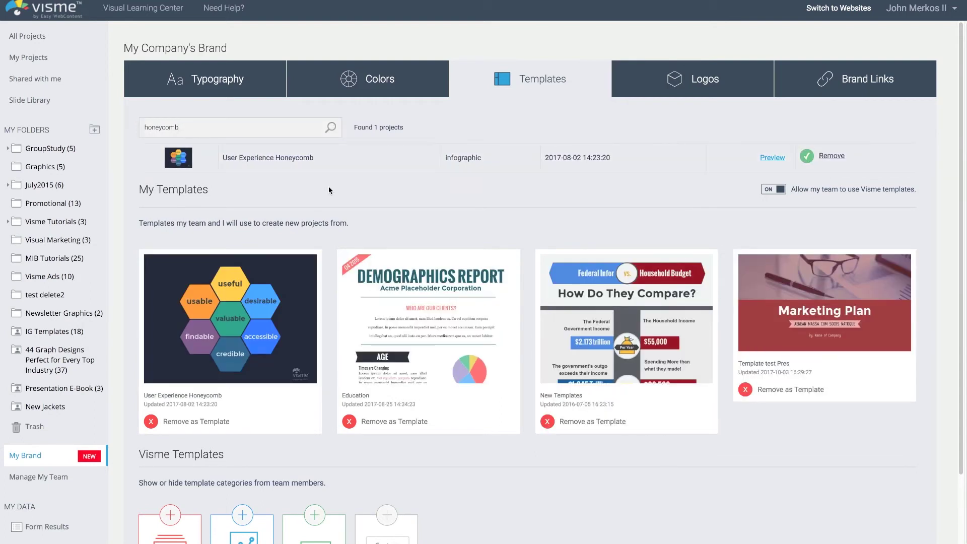
Hide the Blank and Banner categories of Visme templates from team members
{"action": "scroll", "coordinate": [481, 177], "scroll_direction": "down", "scroll_amount": 2}
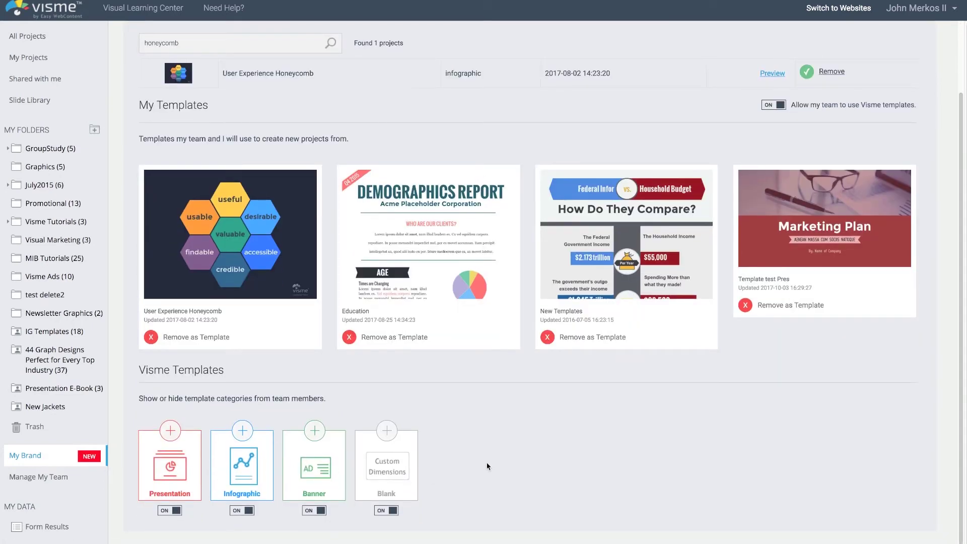
{"action": "left_click", "coordinate": [390, 511]}
{"action": "left_click", "coordinate": [317, 509]}
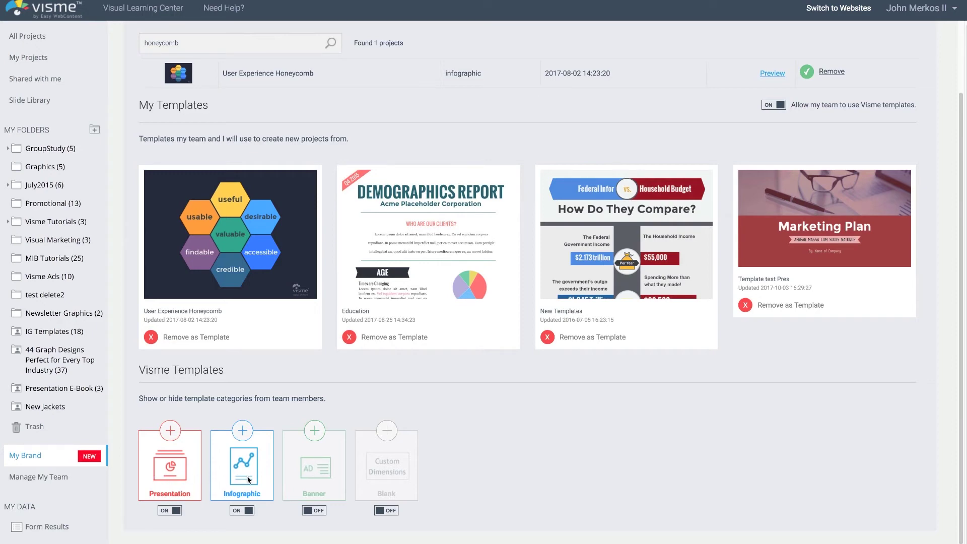
{"action": "scroll", "coordinate": [248, 480], "scroll_direction": "up", "scroll_amount": 2}
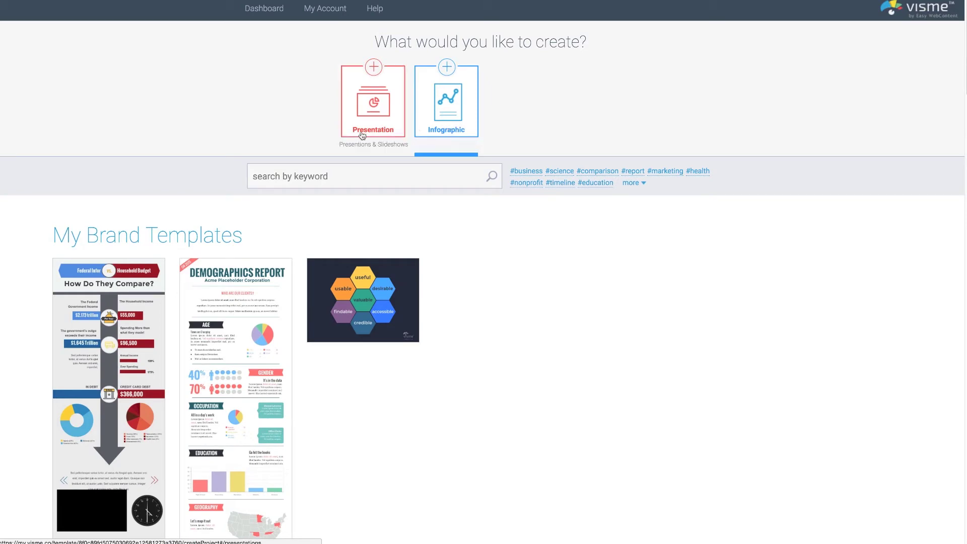
Show the presentation templates on the new-project page and review the brand template Template test Pres alongside the standard ones
{"action": "left_click", "coordinate": [391, 111]}
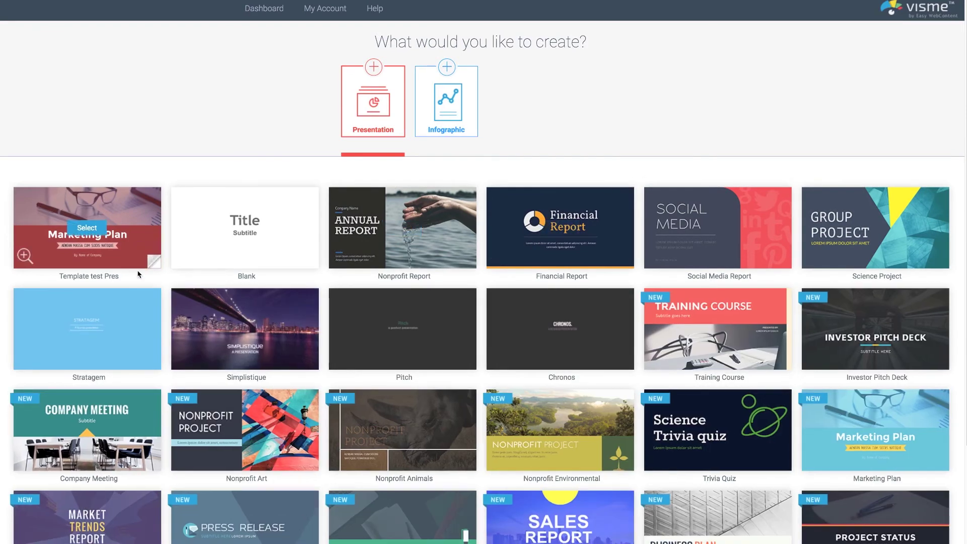
{"action": "scroll", "coordinate": [151, 236], "scroll_direction": "down", "scroll_amount": 1}
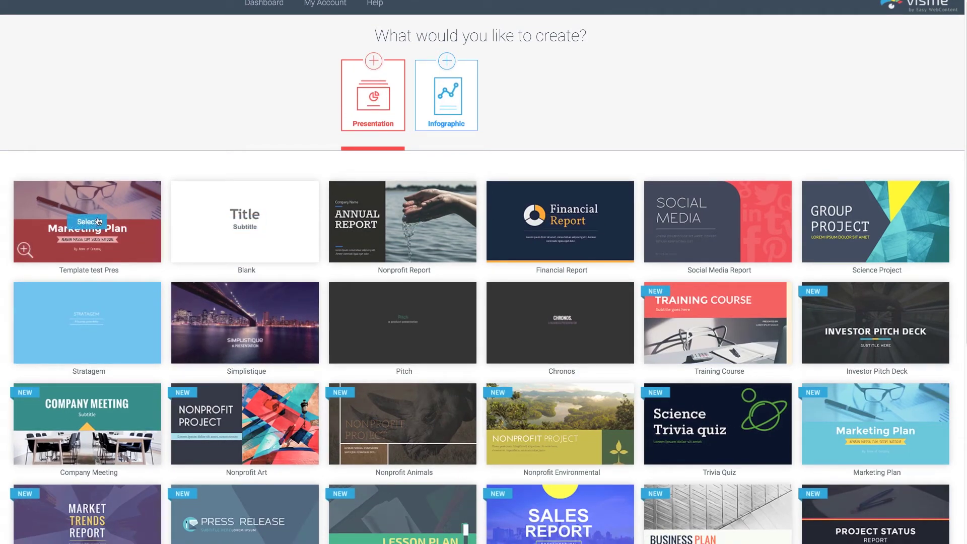
{"action": "scroll", "coordinate": [686, 250], "scroll_direction": "down", "scroll_amount": 6}
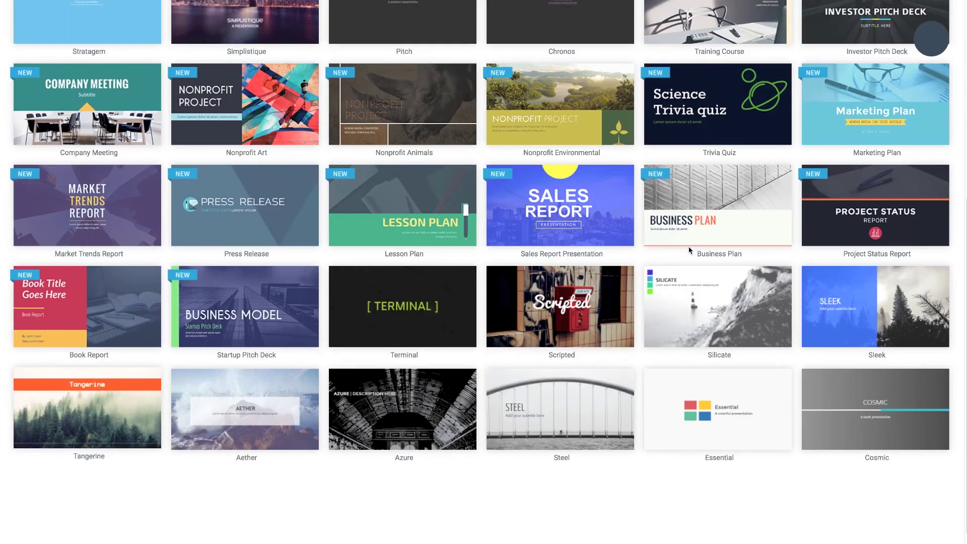
Turn off the team's permission to use Visme templates and check the presentation templates on the new-project page
{"action": "scroll", "coordinate": [685, 250], "scroll_direction": "up", "scroll_amount": 7}
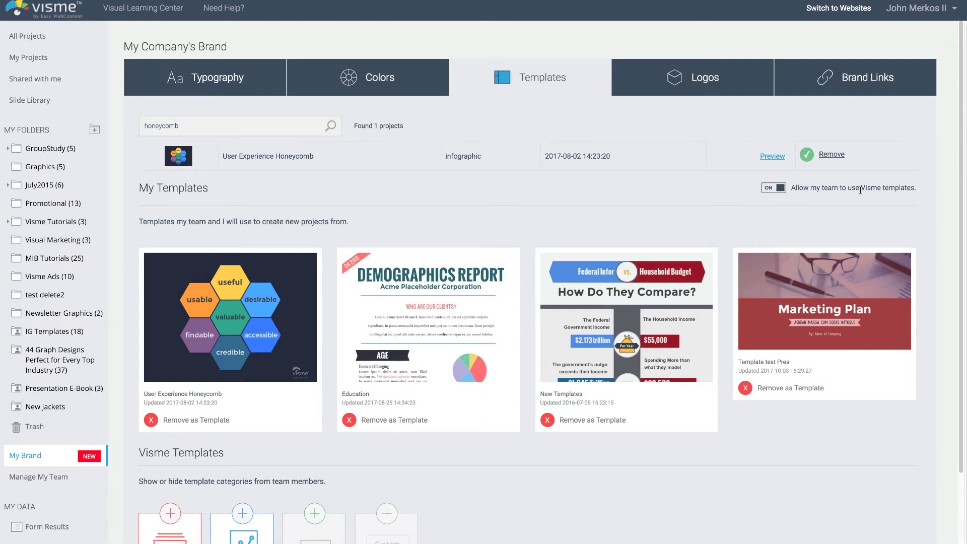
{"action": "left_click", "coordinate": [782, 188]}
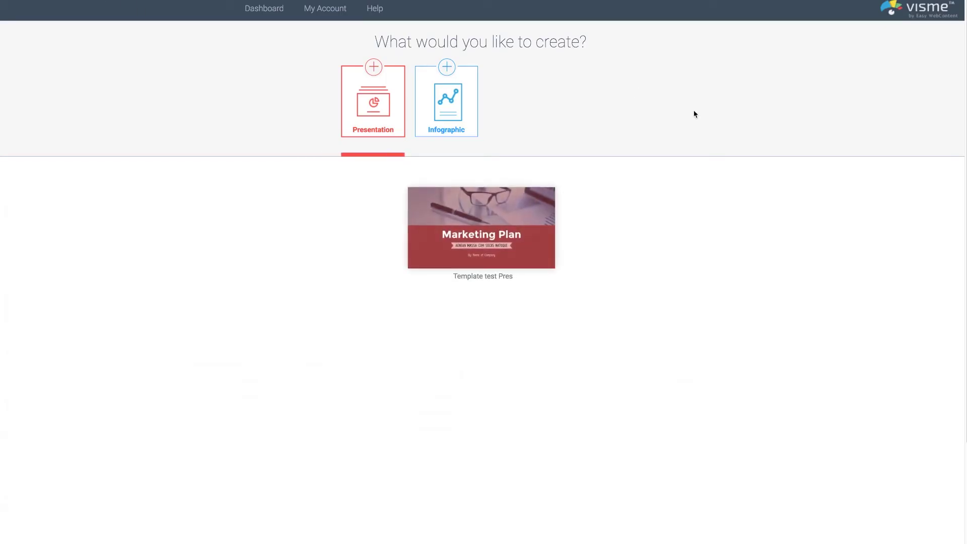
{"action": "mouse_move", "coordinate": [473, 232]}
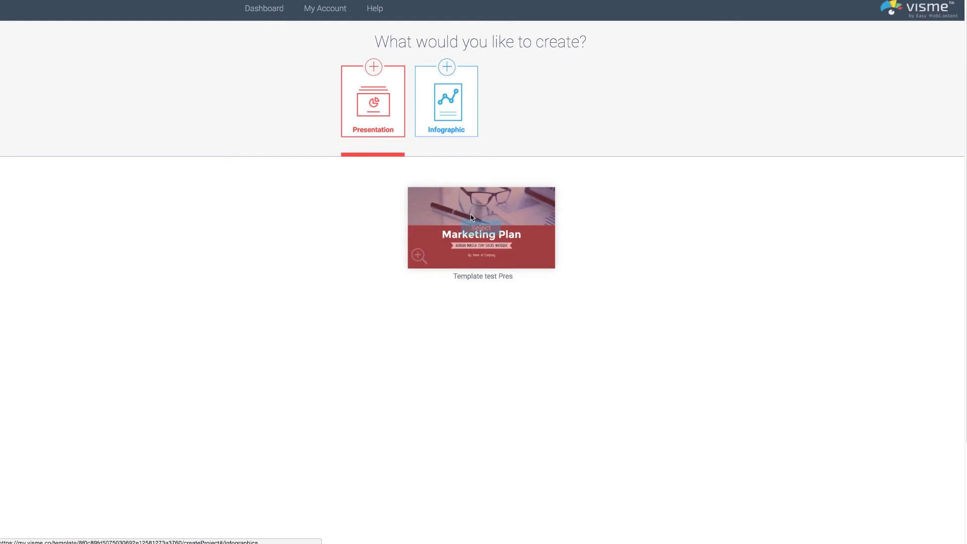
Show the infographic templates on the new-project page and review the brand templates offered there
{"action": "left_click", "coordinate": [447, 125]}
{"action": "scroll", "coordinate": [476, 154], "scroll_direction": "down", "scroll_amount": 1}
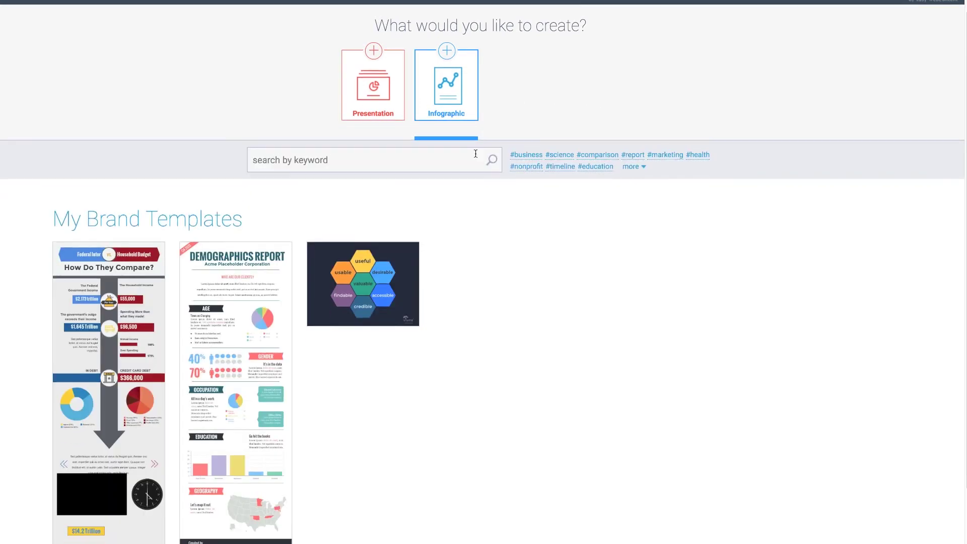
{"action": "mouse_move", "coordinate": [366, 301]}
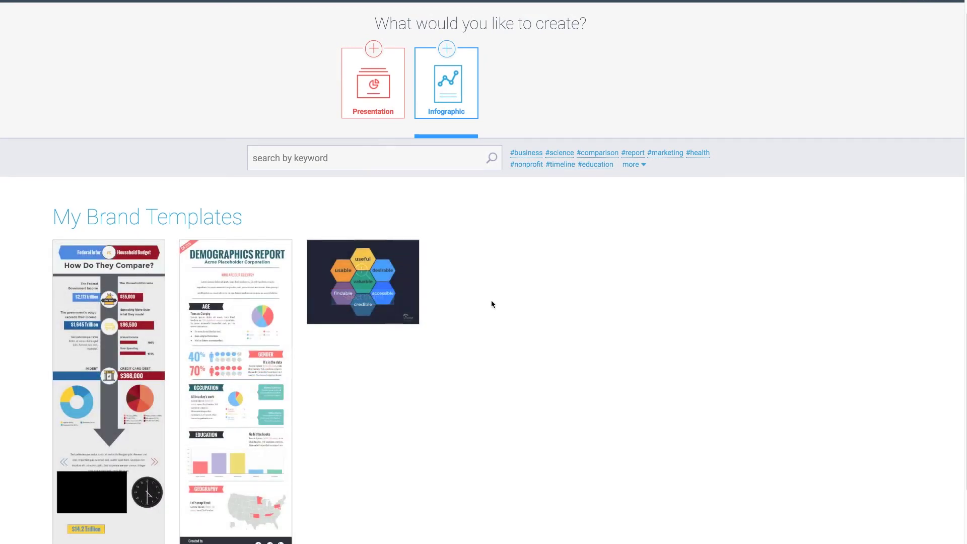
{"action": "scroll", "coordinate": [491, 300], "scroll_direction": "down", "scroll_amount": 3}
{"action": "scroll", "coordinate": [491, 300], "scroll_direction": "up", "scroll_amount": 5}
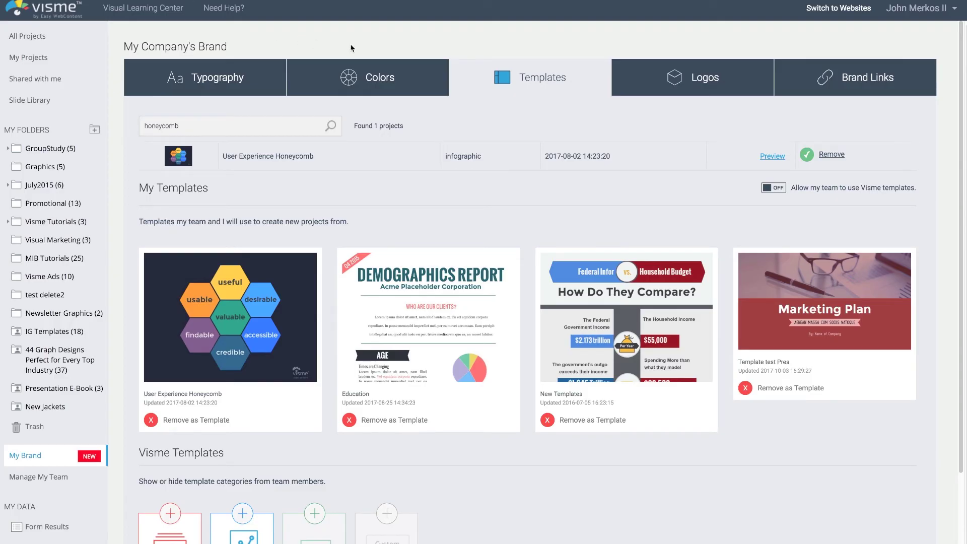
Open the brand's Logos section, then view the published page of Template test Pres to examine its logo
{"action": "left_click", "coordinate": [678, 76]}
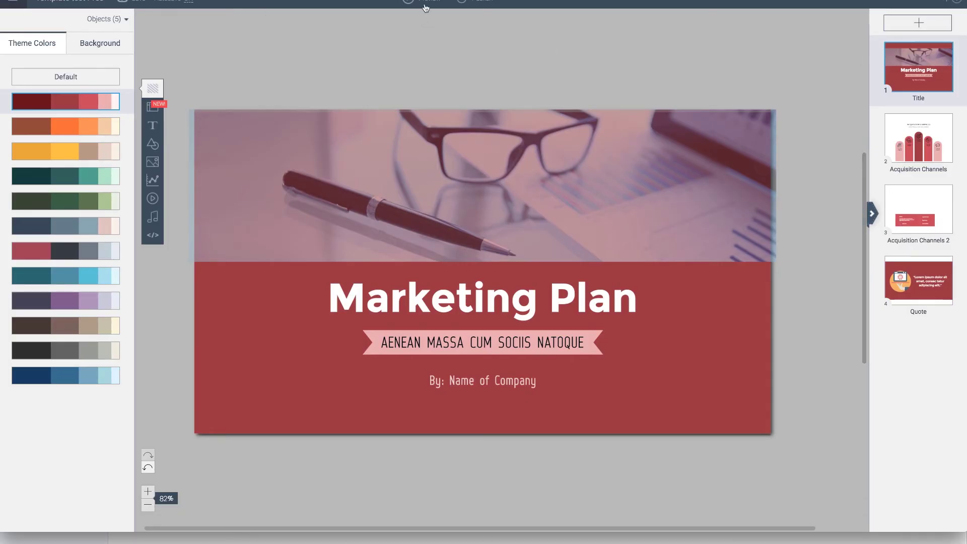
{"action": "left_click", "coordinate": [459, 5]}
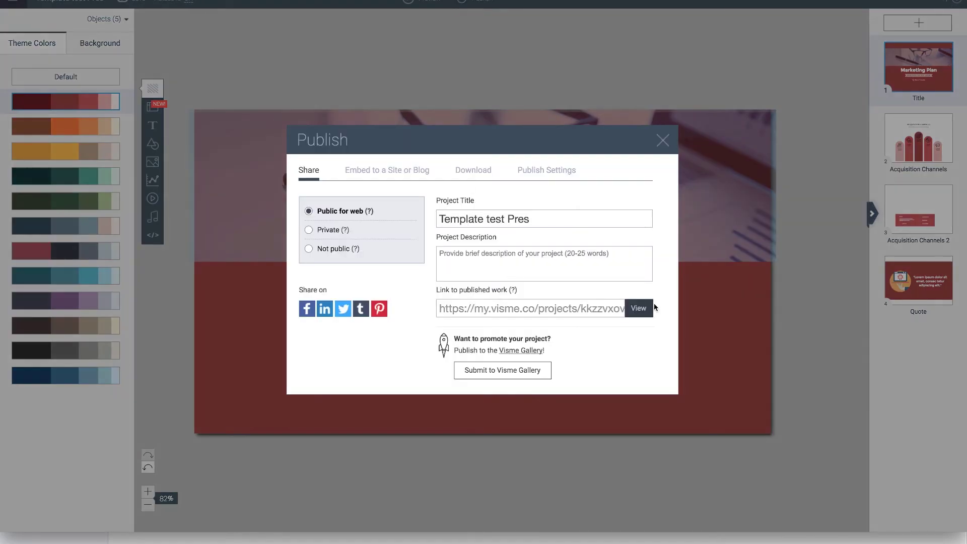
{"action": "left_click", "coordinate": [639, 308]}
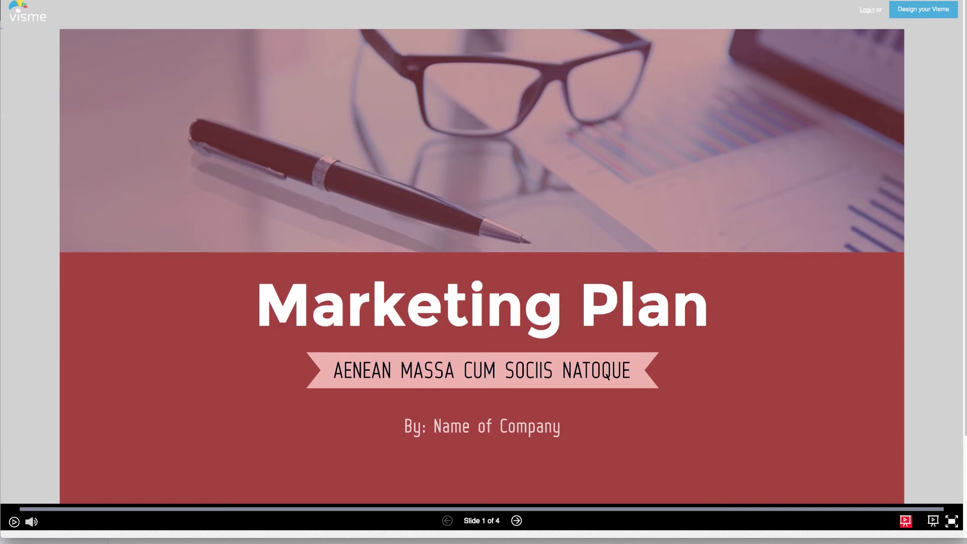
{"action": "key", "text": "super+Tab"}
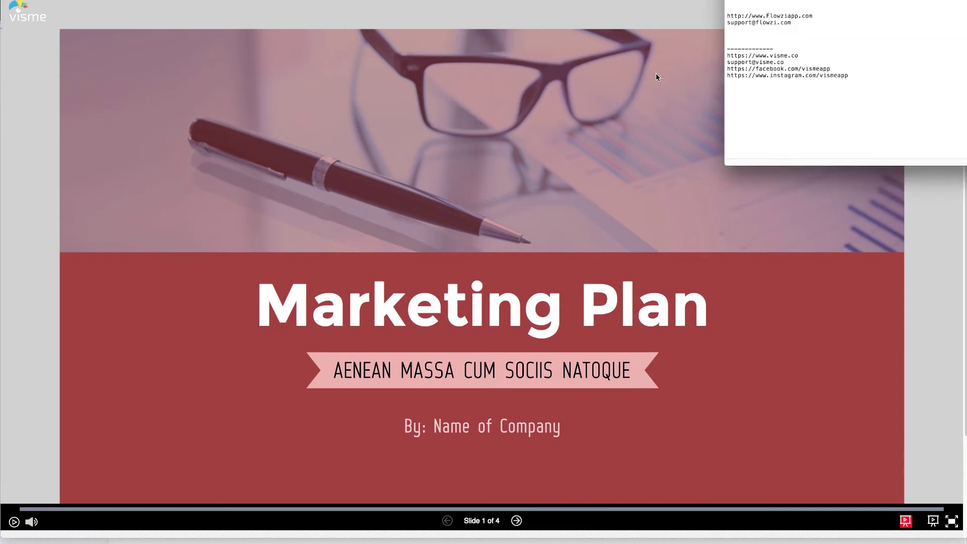
{"action": "left_click", "coordinate": [656, 76]}
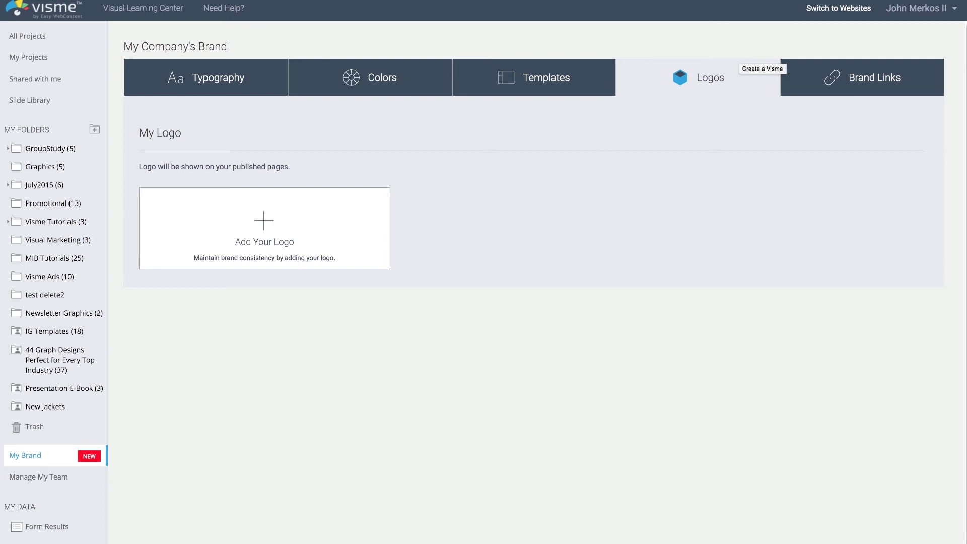
Try to place logo_flo.png straight from the branding folder window onto the Add Your Logo area
{"action": "mouse_move", "coordinate": [42, 531]}
{"action": "left_click_drag", "start_coordinate": [43, 532], "coordinate": [65, 395]}
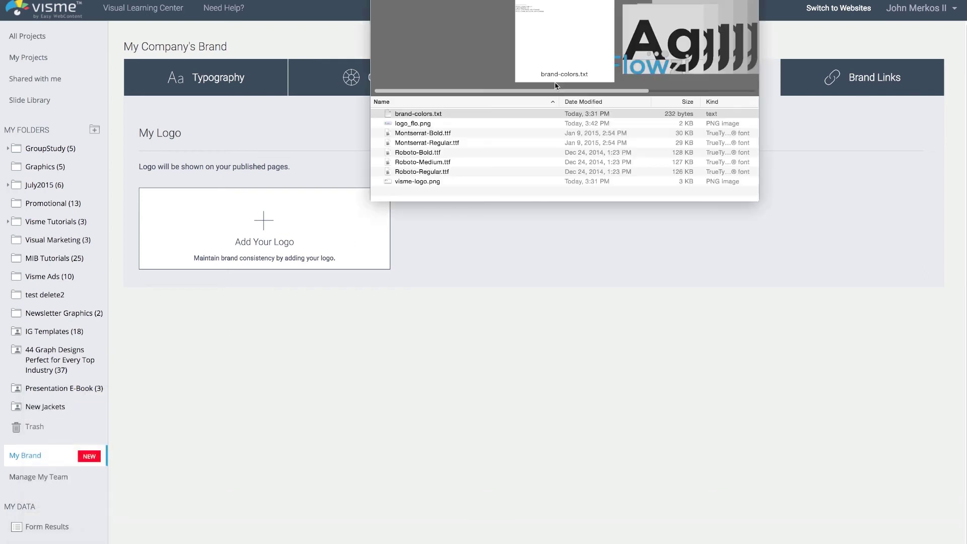
{"action": "left_click_drag", "start_coordinate": [554, 1], "coordinate": [690, 15]}
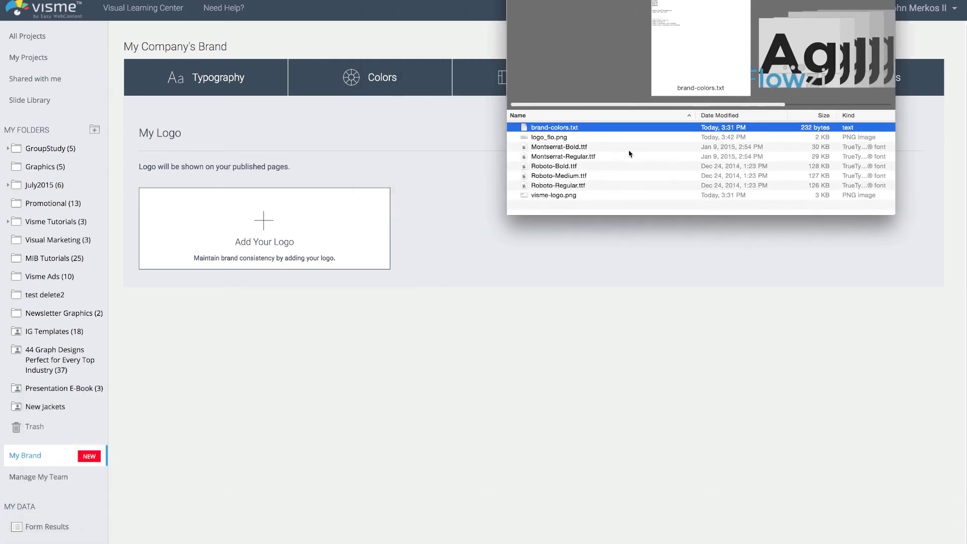
{"action": "left_click", "coordinate": [553, 139]}
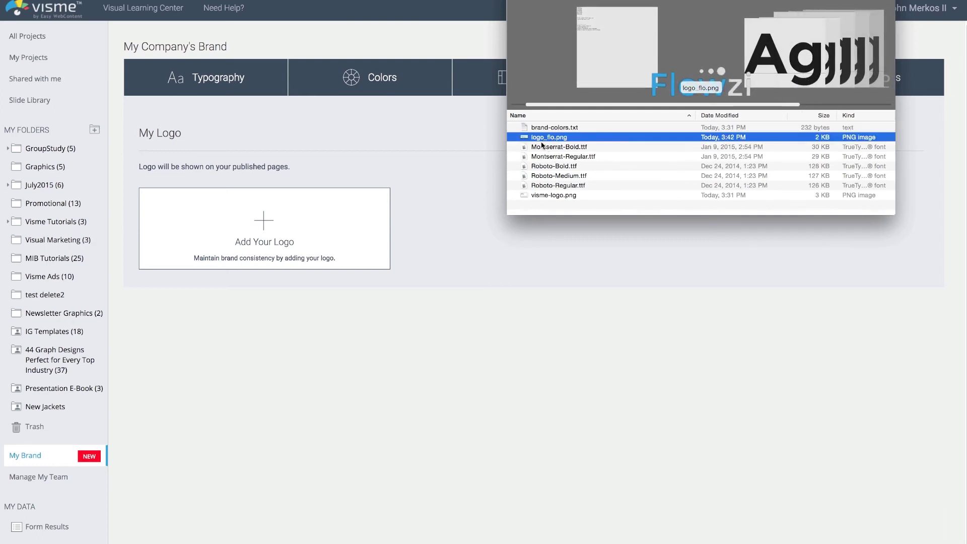
{"action": "left_click_drag", "start_coordinate": [540, 140], "coordinate": [289, 228]}
{"action": "left_click", "coordinate": [386, 170]}
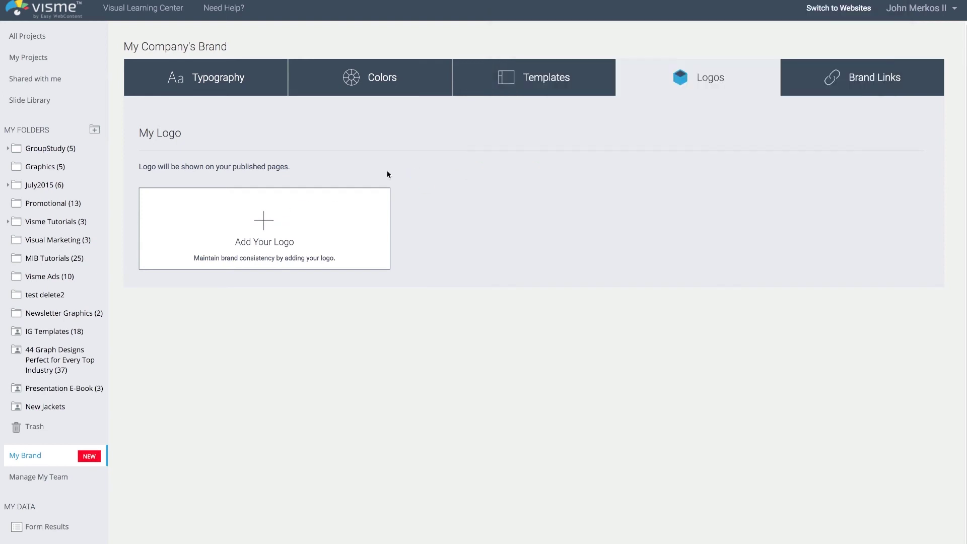
Upload logo_flo.png from Branding-folder as the company logo
{"action": "left_click", "coordinate": [271, 223]}
{"action": "left_click", "coordinate": [319, 34]}
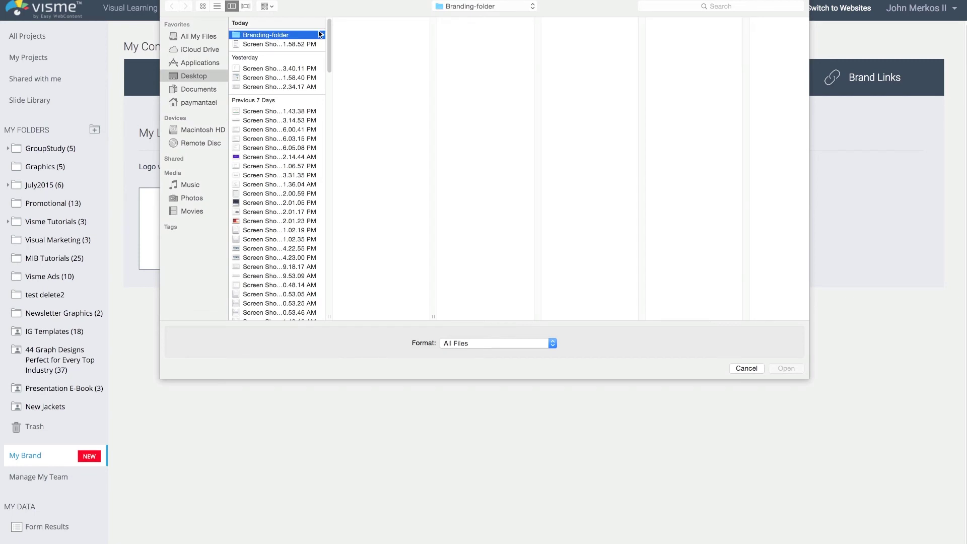
{"action": "left_click", "coordinate": [379, 44]}
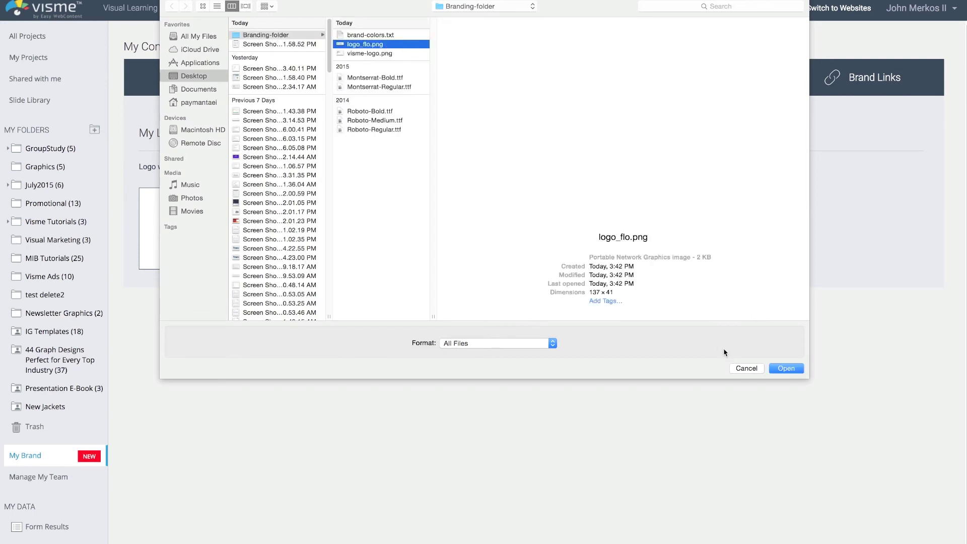
{"action": "key", "text": "Return"}
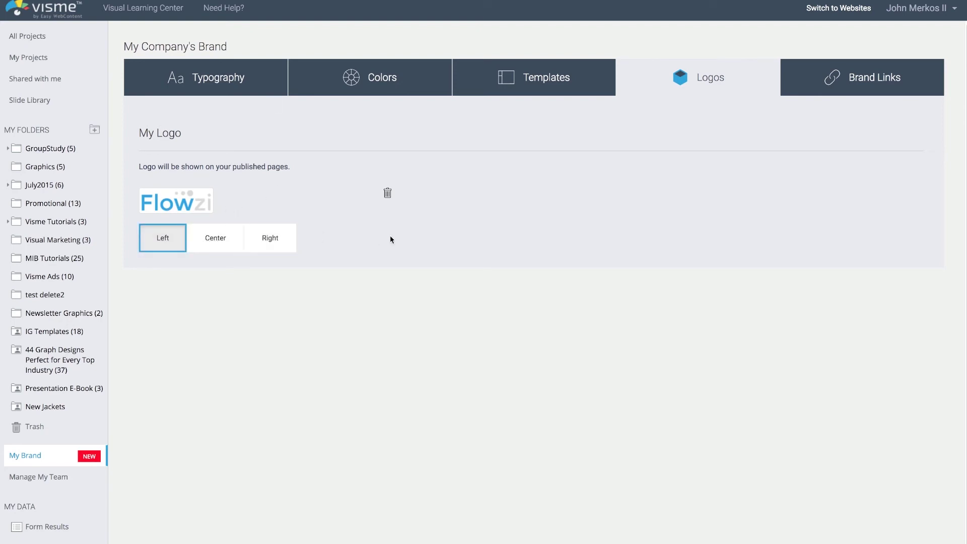
Set the logo position to Center and the publish page background color to Dark
{"action": "left_click", "coordinate": [214, 241]}
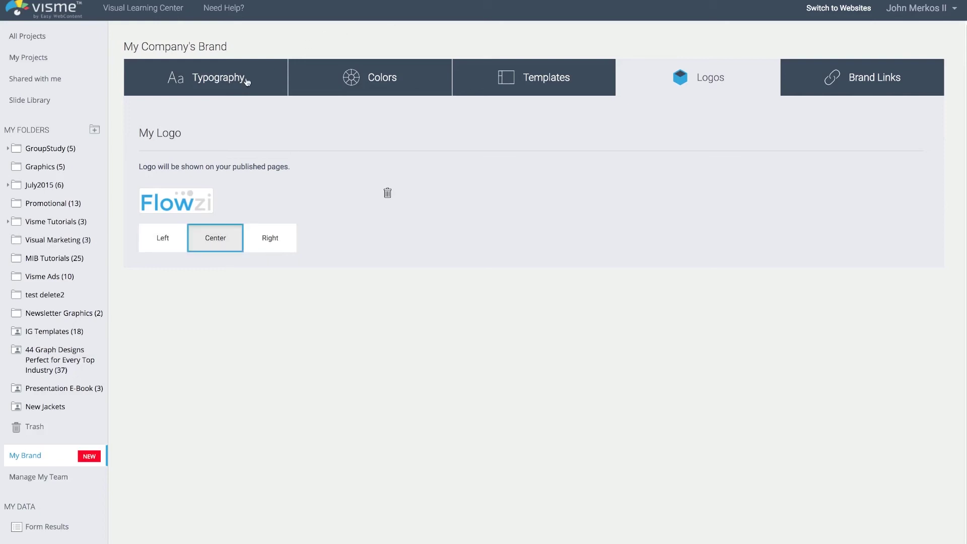
{"action": "left_click", "coordinate": [354, 79]}
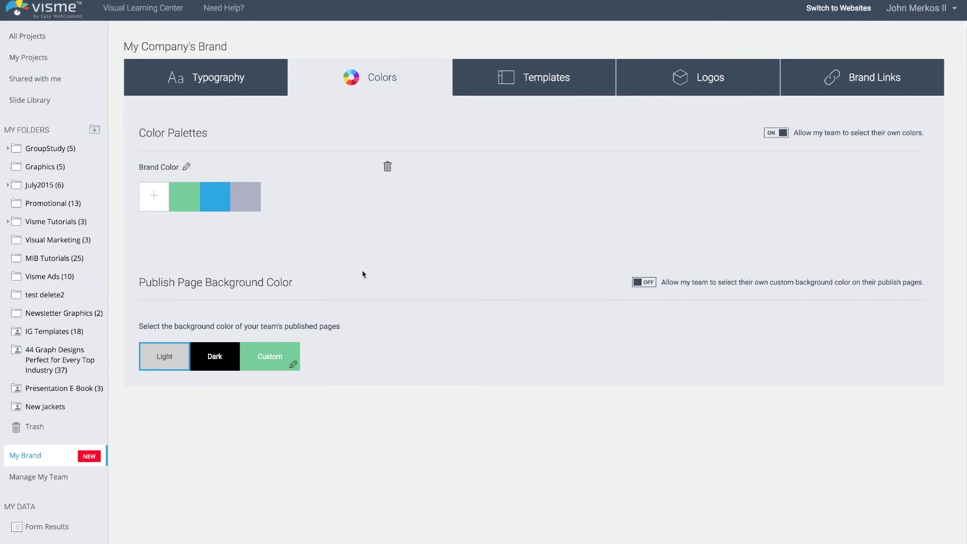
{"action": "left_click", "coordinate": [210, 354]}
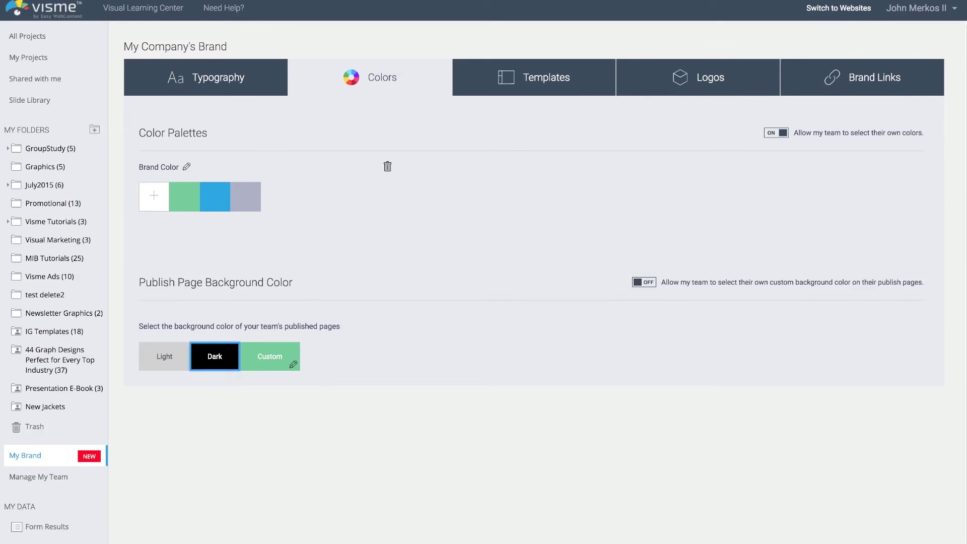
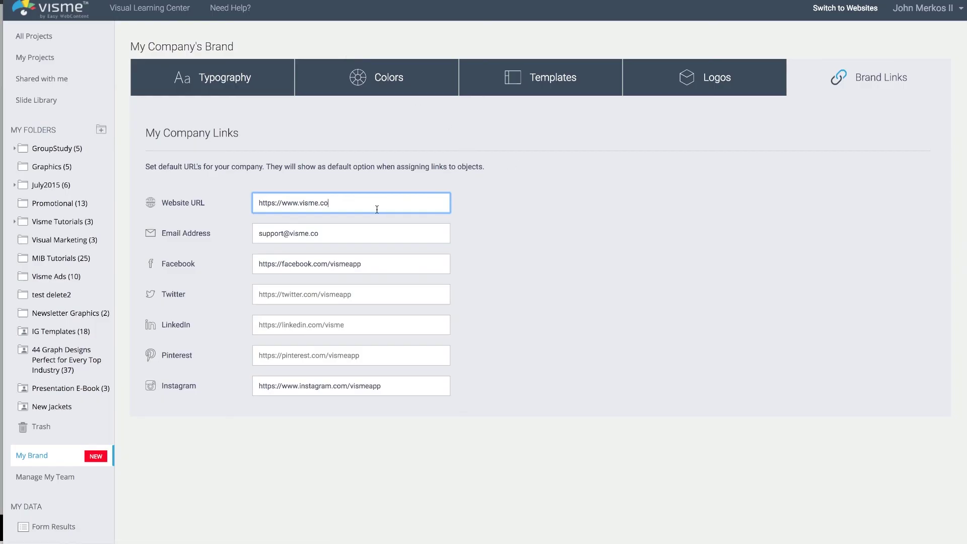
{"action": "left_click", "coordinate": [312, 262]}
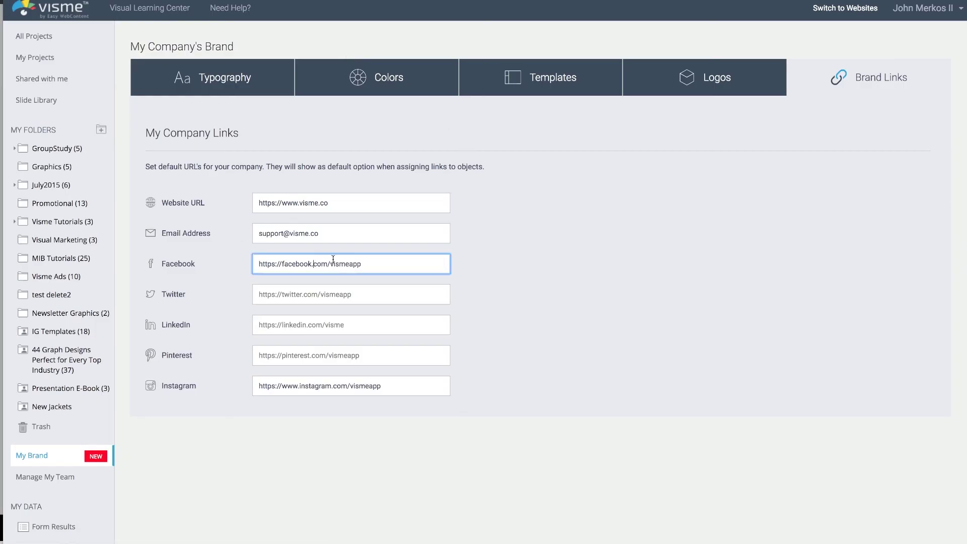
{"action": "double_click", "coordinate": [331, 262]}
{"action": "key", "text": "BackSpace"}
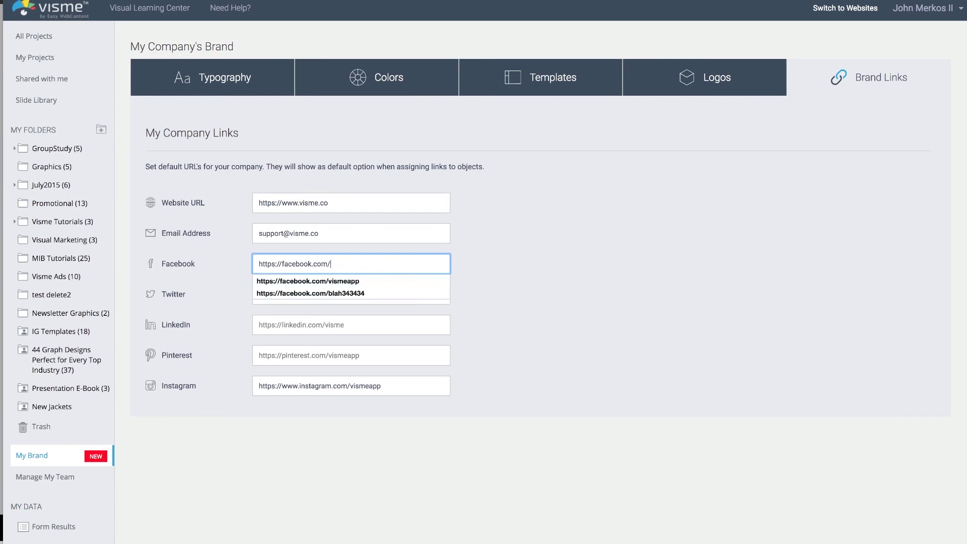
{"action": "type", "text": "flowziappapp"}
{"action": "left_click", "coordinate": [491, 142]}
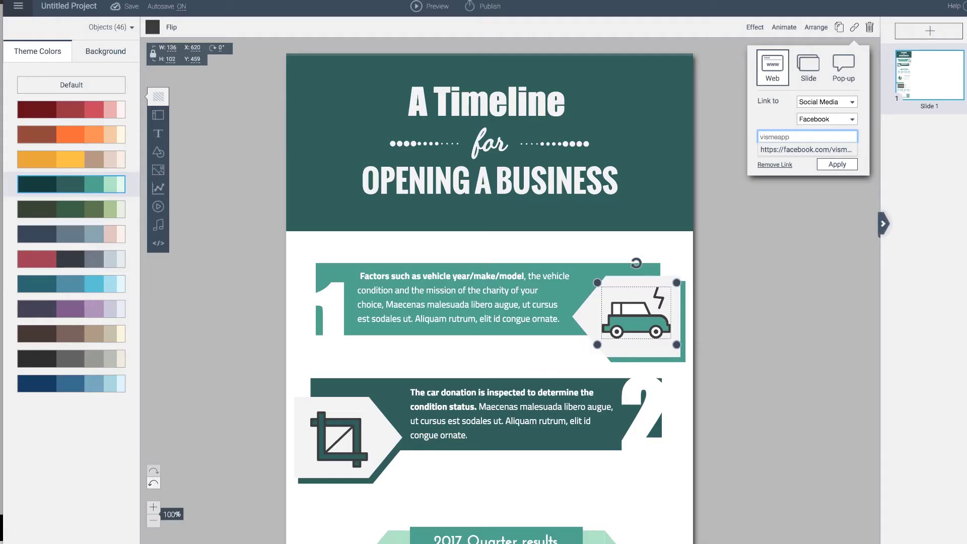
{"action": "key", "text": "super+r"}
{"action": "left_click", "coordinate": [559, 141]}
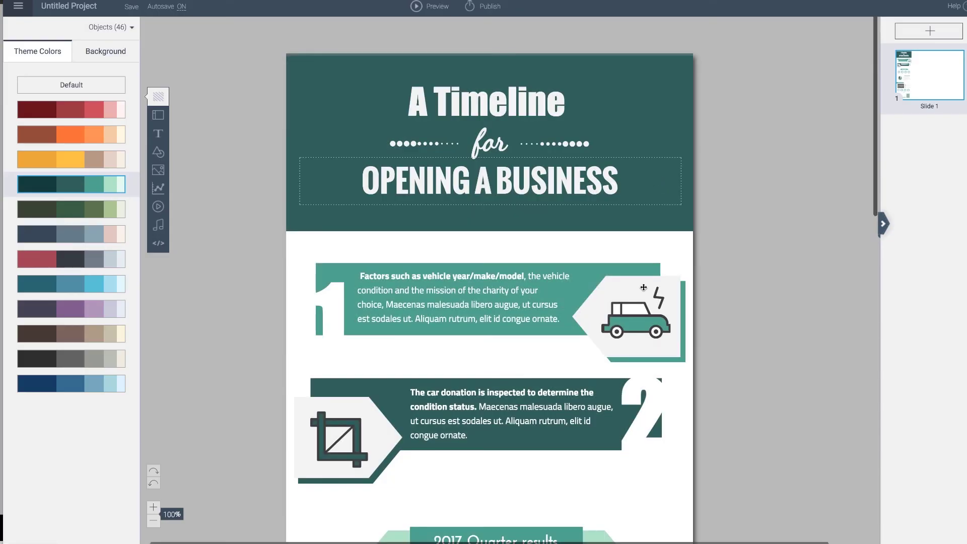
{"action": "left_click", "coordinate": [626, 308]}
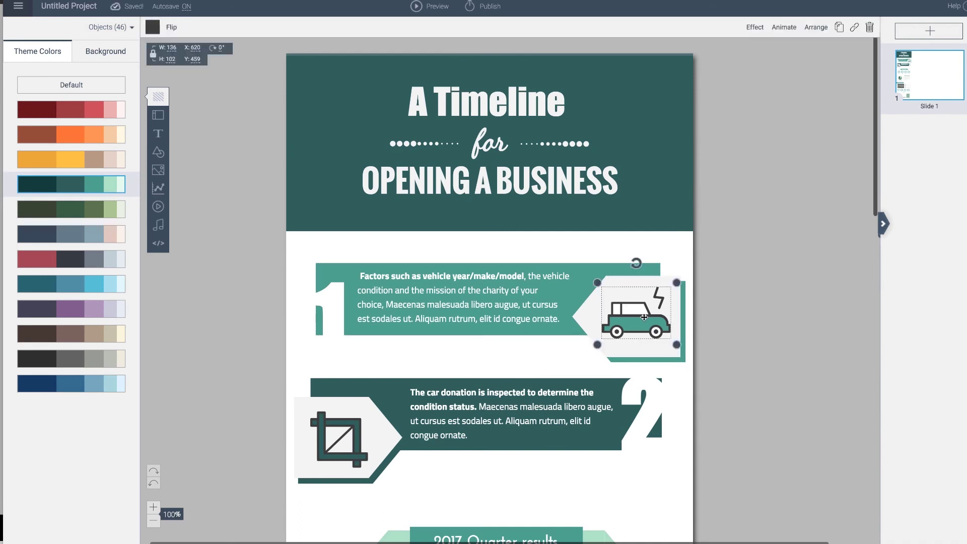
{"action": "left_click", "coordinate": [854, 27]}
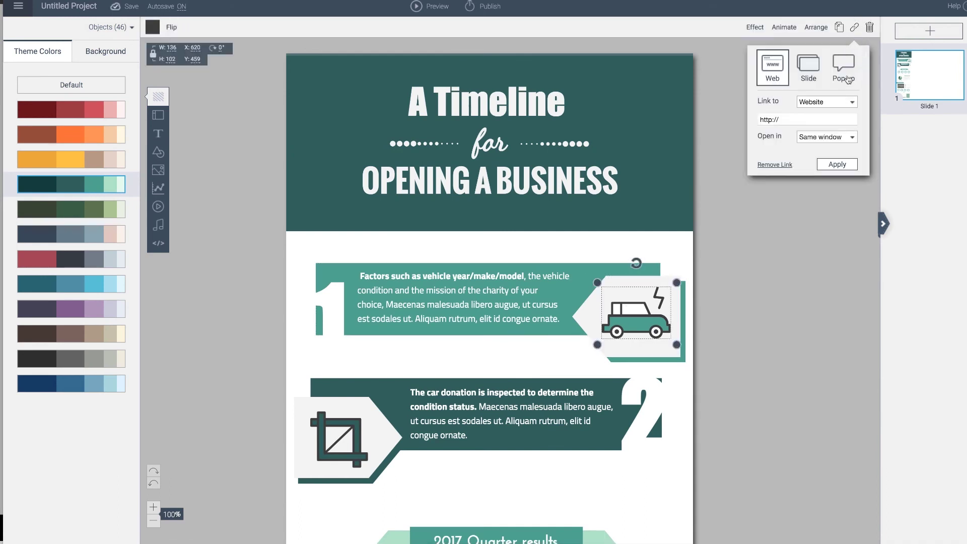
{"action": "left_click", "coordinate": [816, 103]}
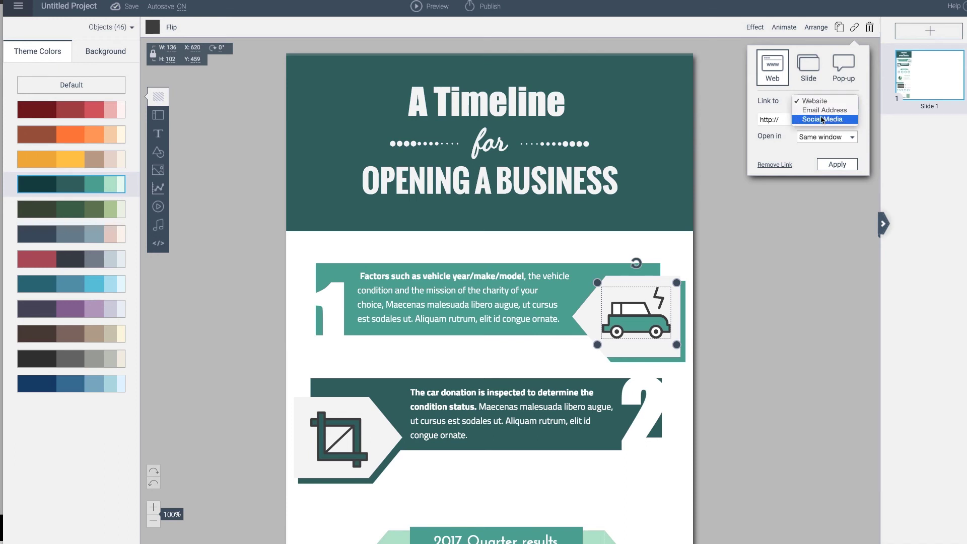
{"action": "left_click", "coordinate": [821, 119]}
{"action": "left_click", "coordinate": [824, 120]}
{"action": "left_click", "coordinate": [824, 128]}
{"action": "left_click", "coordinate": [806, 136]}
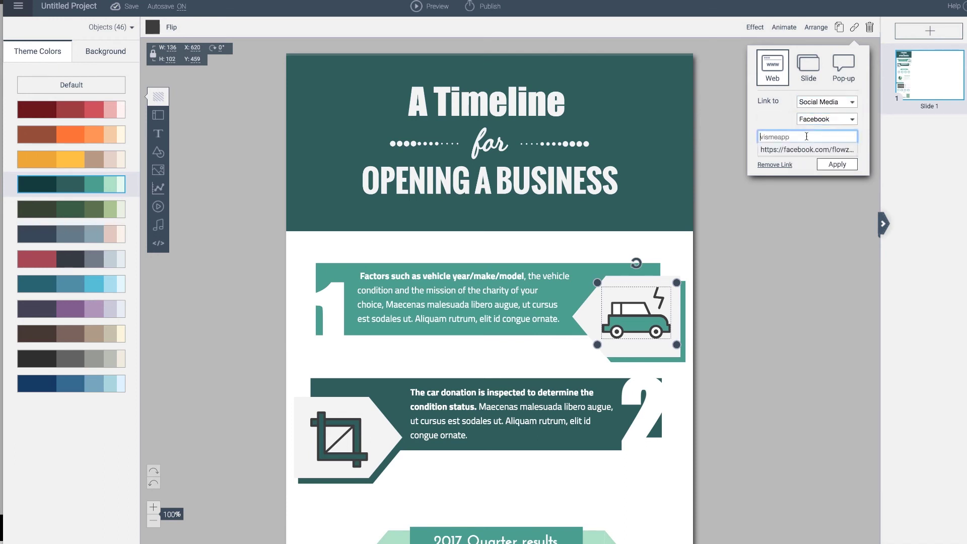
{"action": "left_click", "coordinate": [833, 151]}
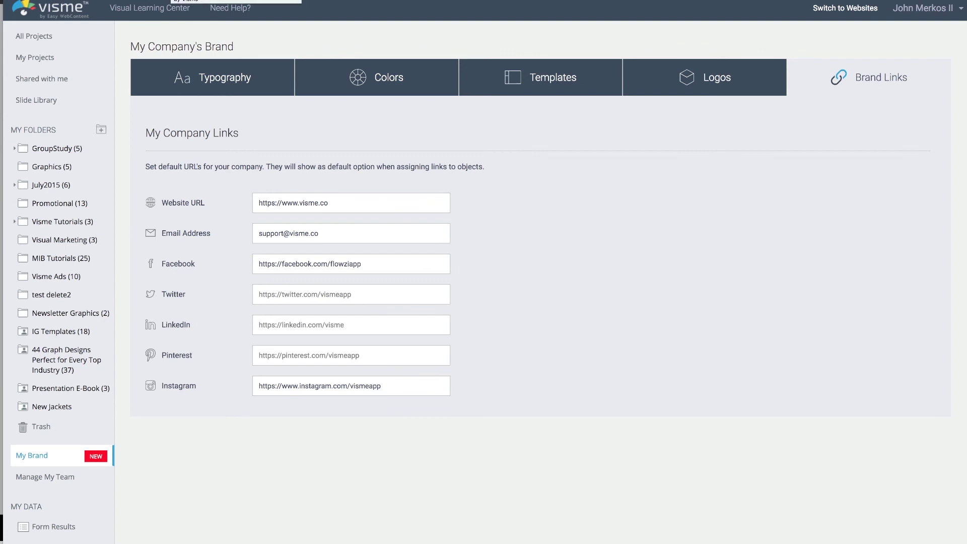
Turn off the team's permission to select their own colors in the brand's Color Palettes
{"action": "left_click", "coordinate": [342, 77]}
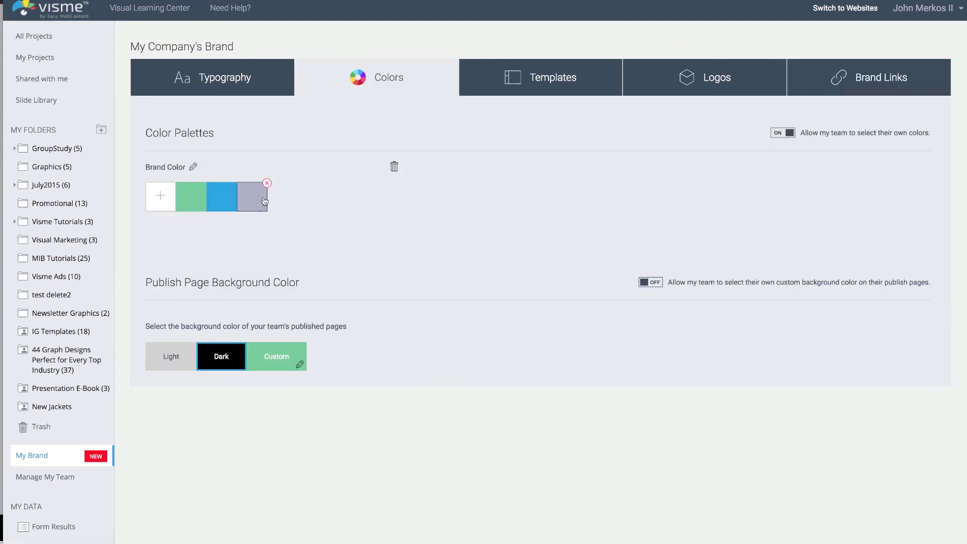
{"action": "left_click", "coordinate": [789, 136]}
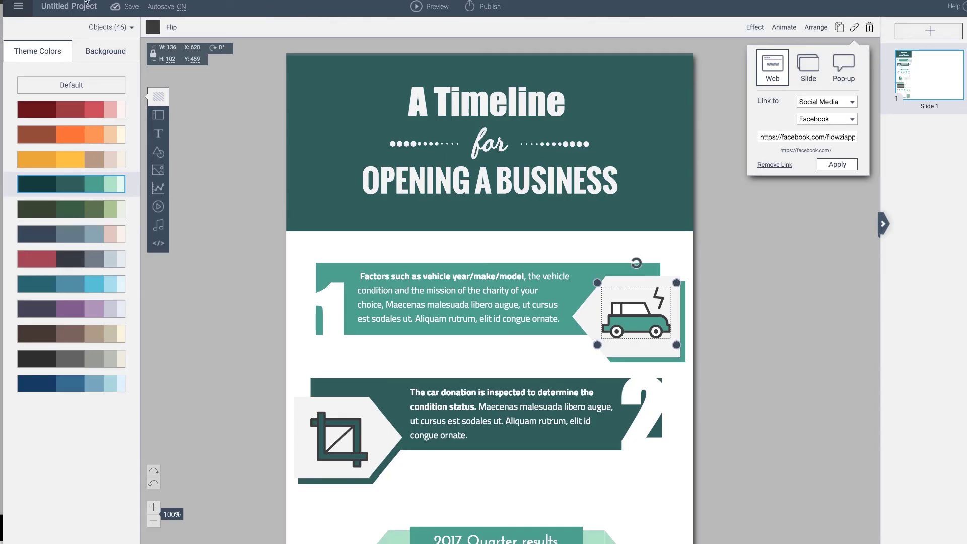
Reload the infographic project and recolor the first section's banner with the blue brand color
{"action": "left_click", "coordinate": [20, 8]}
{"action": "key", "text": "super+r"}
{"action": "key", "text": "Return"}
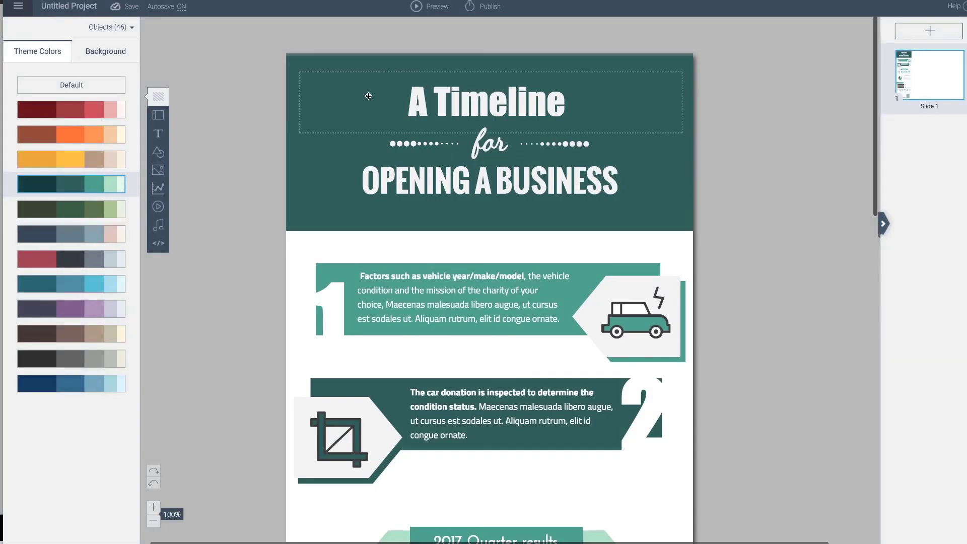
{"action": "left_click", "coordinate": [325, 264]}
{"action": "left_click", "coordinate": [628, 268]}
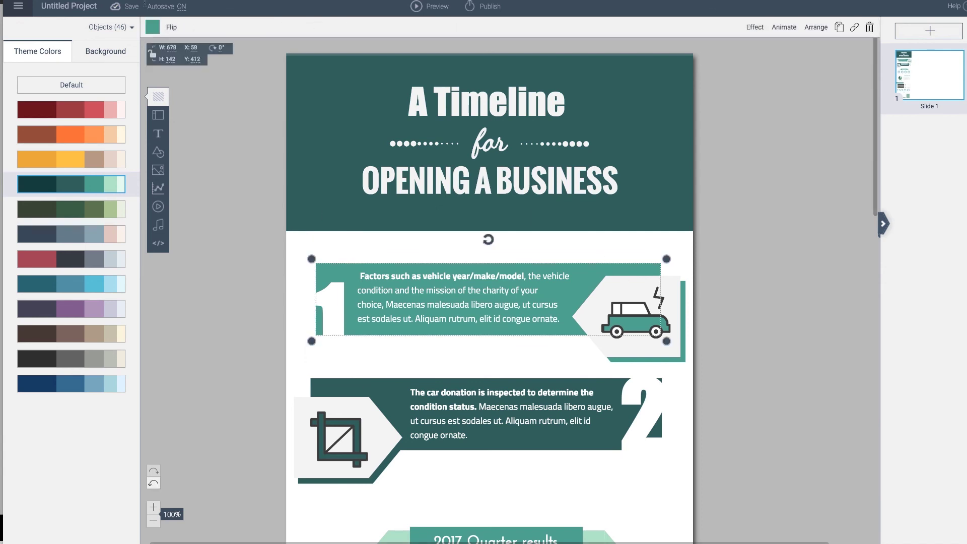
{"action": "left_click", "coordinate": [152, 27]}
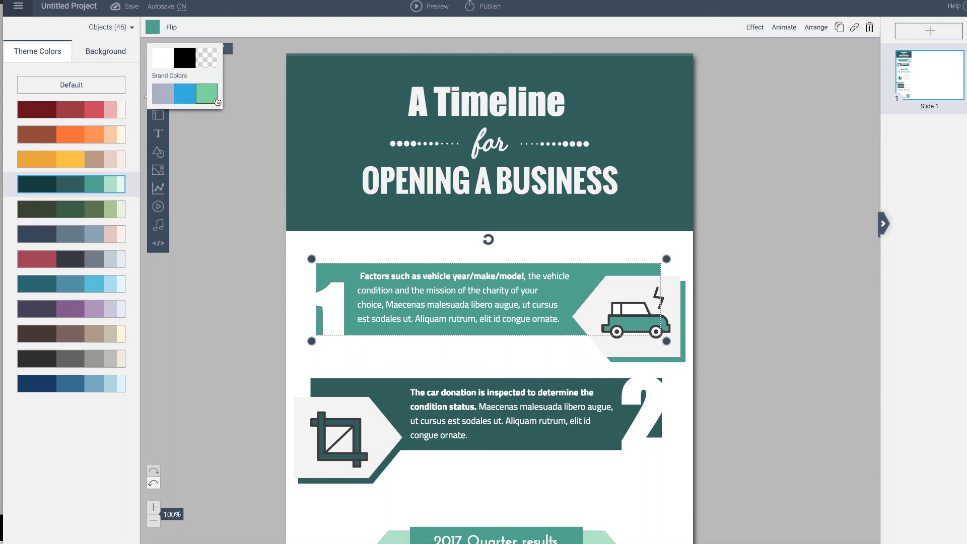
{"action": "left_click", "coordinate": [186, 98]}
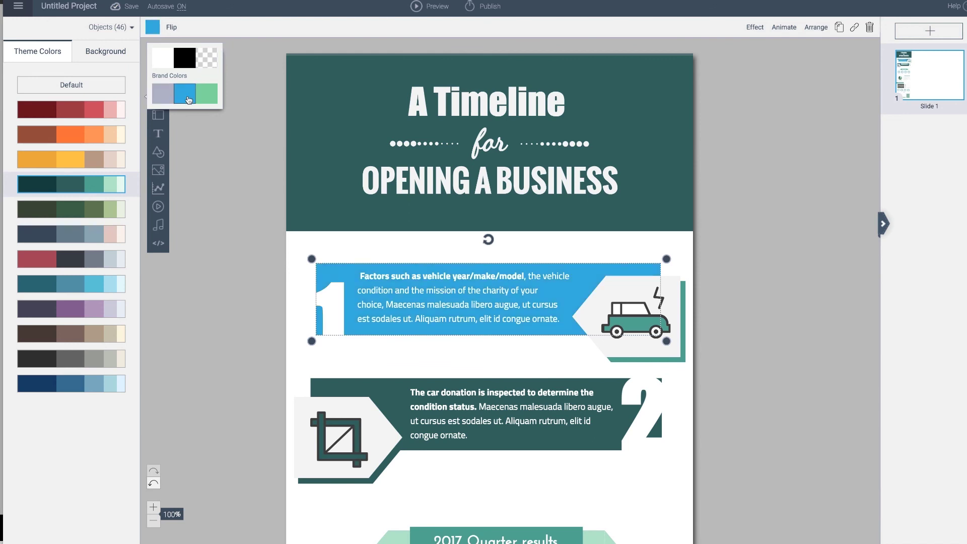
Recolor the second section's banner with the green brand color and the dark arrow shape behind its crop icon with the blue one
{"action": "left_click", "coordinate": [401, 381]}
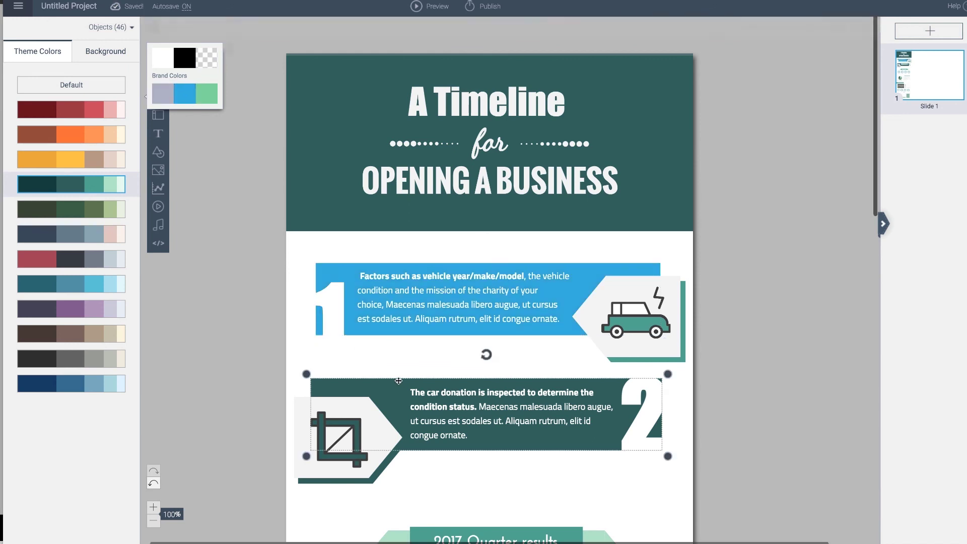
{"action": "left_click", "coordinate": [205, 99]}
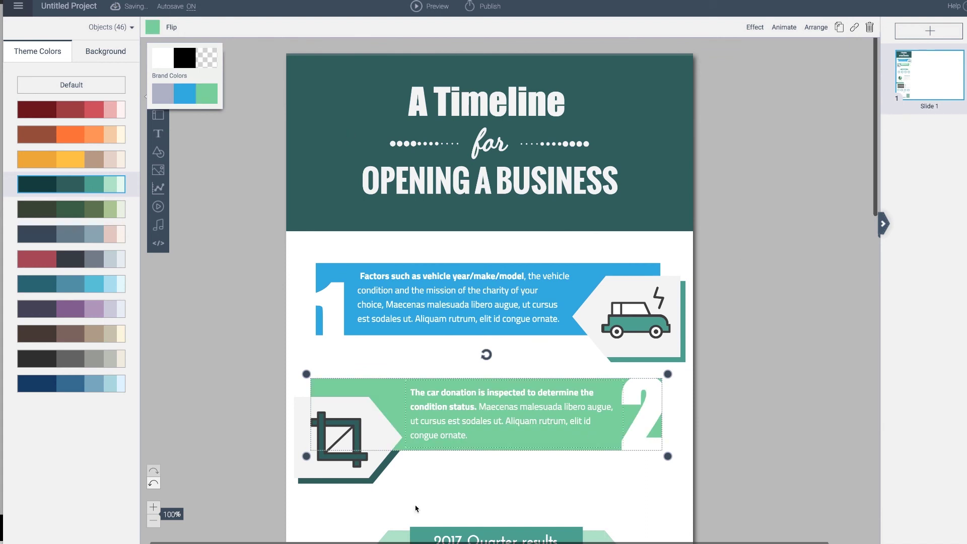
{"action": "left_click", "coordinate": [377, 482]}
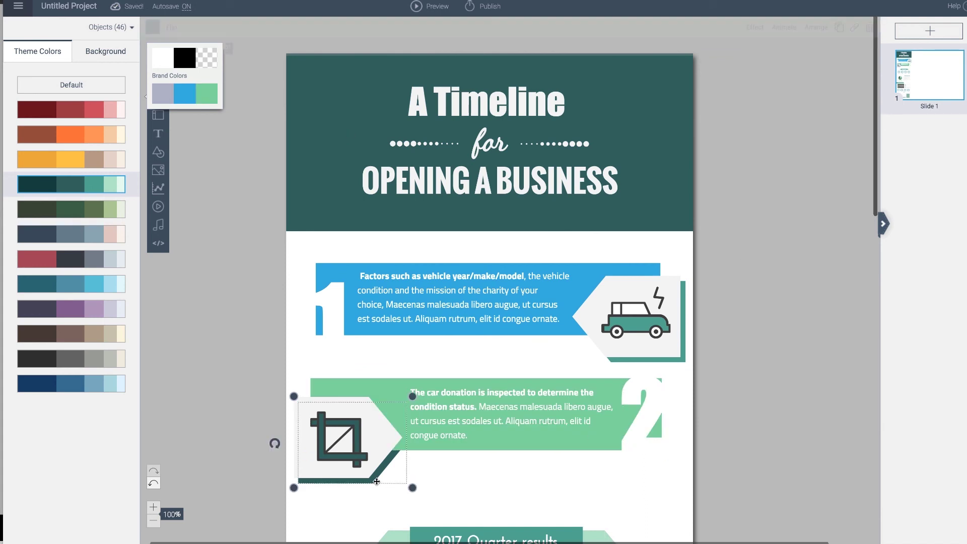
{"action": "left_click", "coordinate": [180, 100]}
{"action": "left_click", "coordinate": [253, 304]}
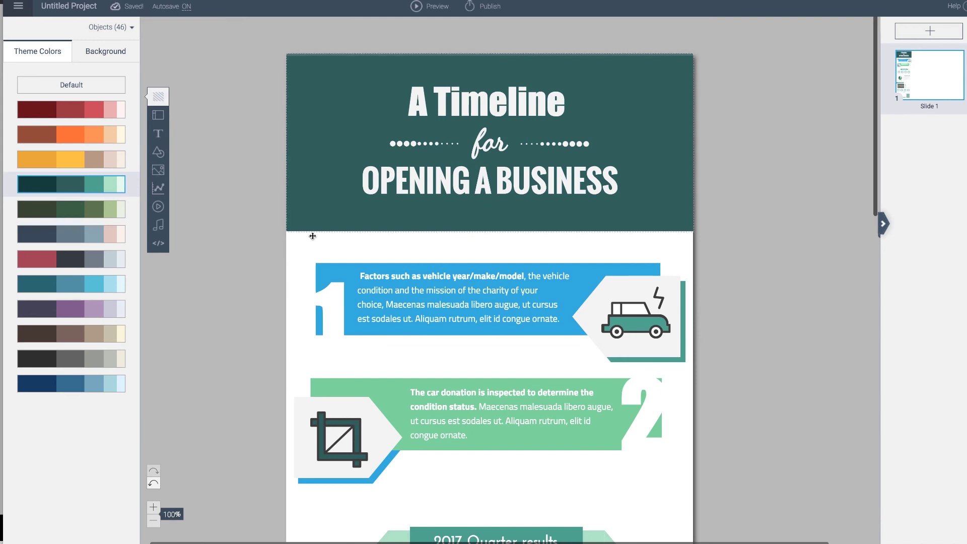
Fill the header background behind the infographic's title with the blue brand color
{"action": "left_click", "coordinate": [297, 156]}
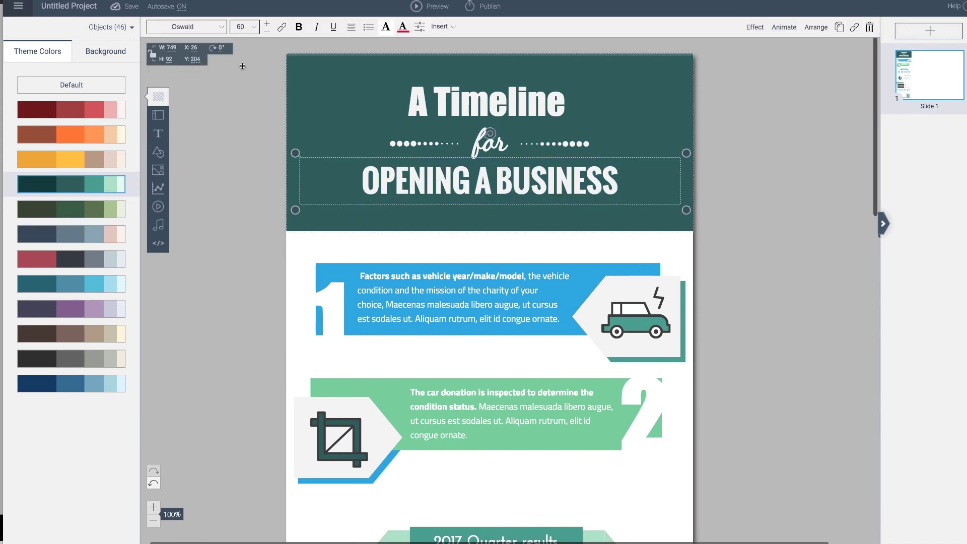
{"action": "left_click", "coordinate": [293, 92]}
{"action": "left_click", "coordinate": [158, 33]}
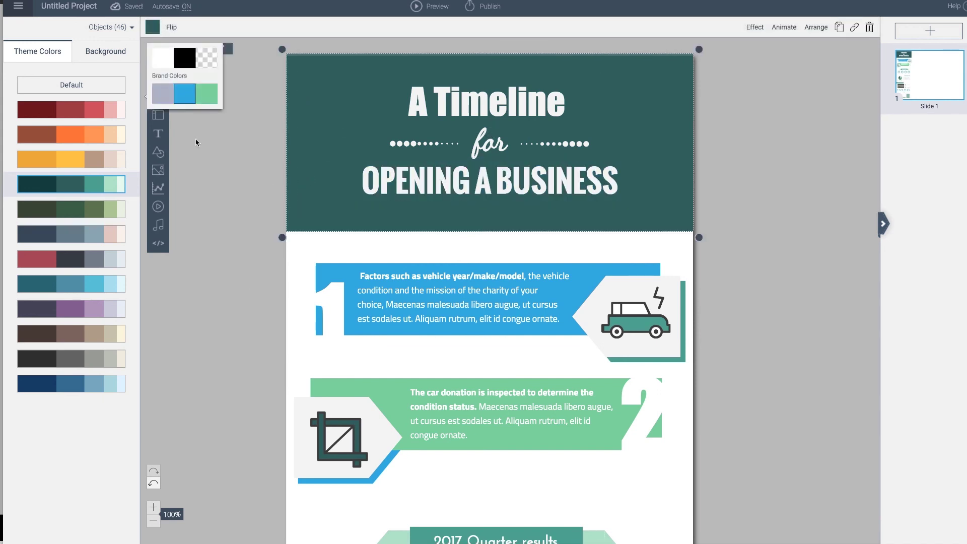
{"action": "left_click", "coordinate": [184, 93]}
{"action": "left_click", "coordinate": [221, 217]}
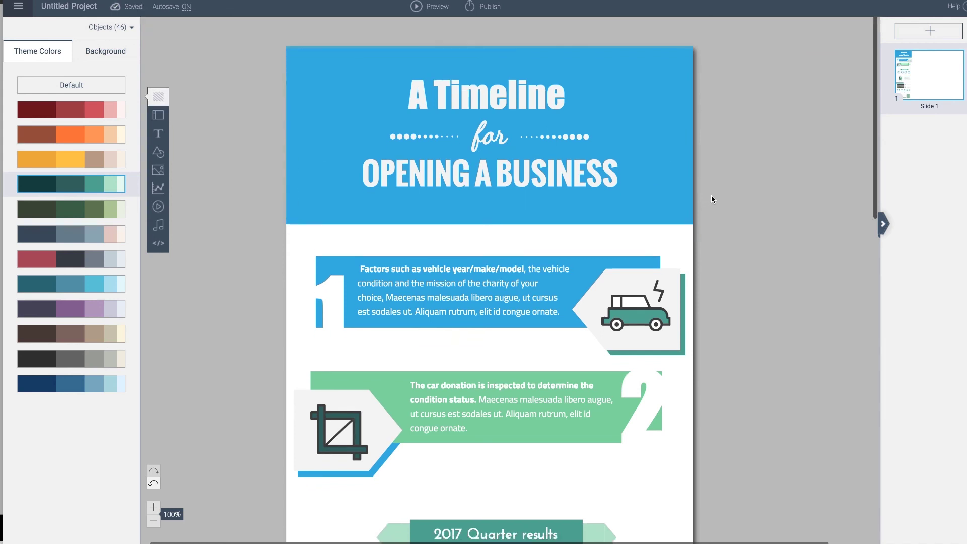
{"action": "scroll", "coordinate": [711, 197], "scroll_direction": "down", "scroll_amount": 1}
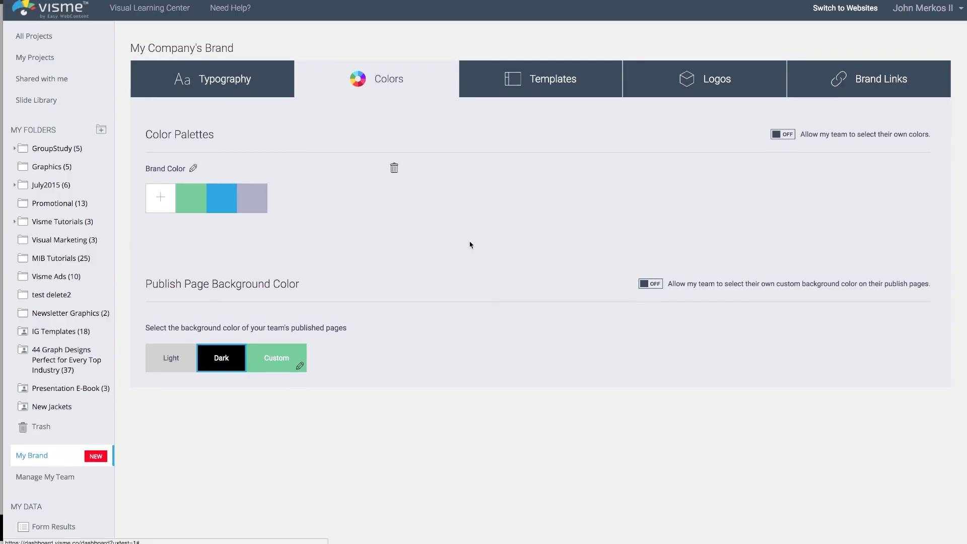
Open the Typography settings of the company's brand
{"action": "left_click", "coordinate": [237, 91]}
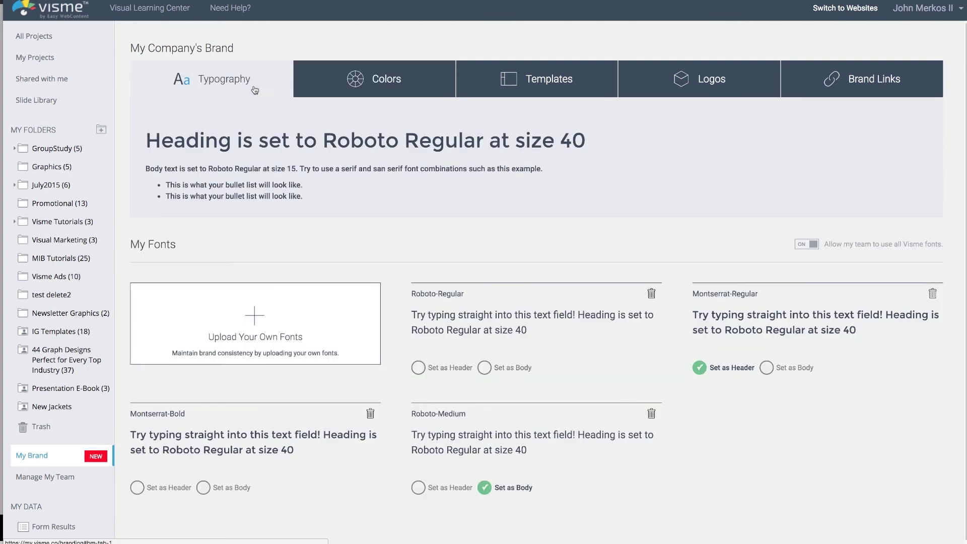